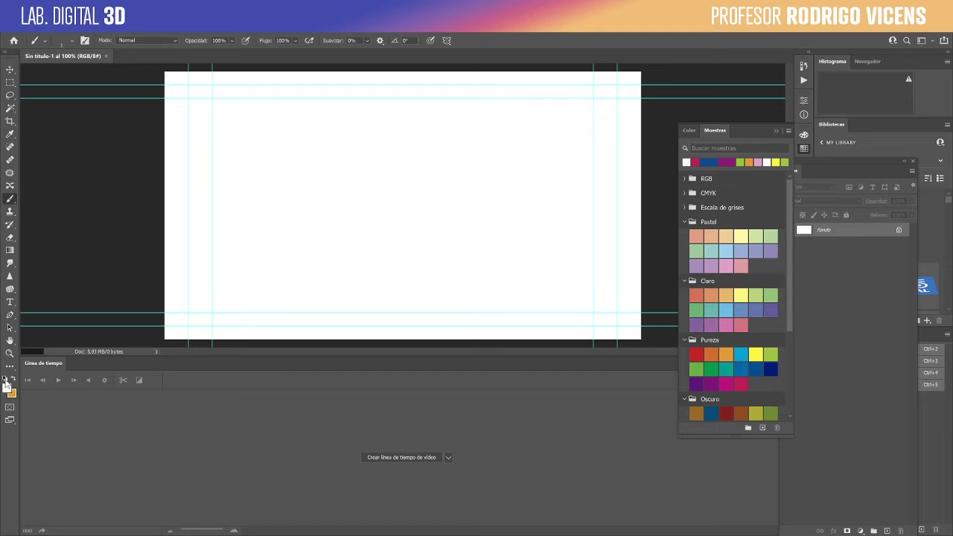
Step: Reset the colours to black and white and paint a horizon line across the full canvas width on a new layer
click(6, 379)
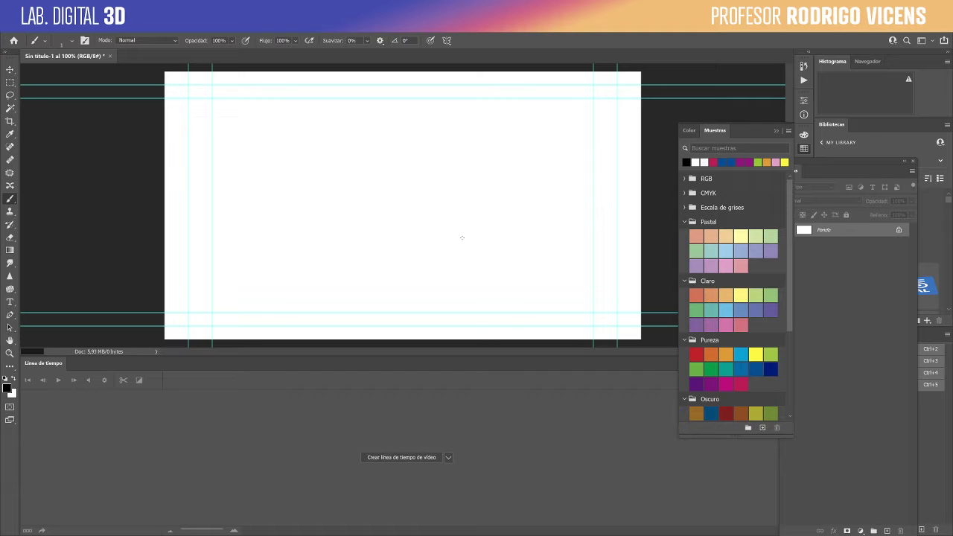
click(887, 530)
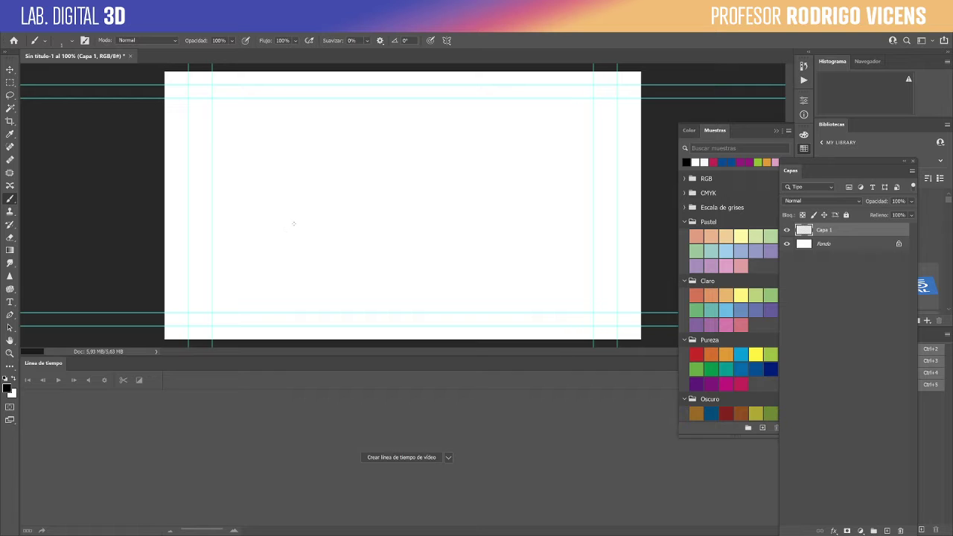
drag(293, 224, 299, 225)
drag(213, 231, 747, 237)
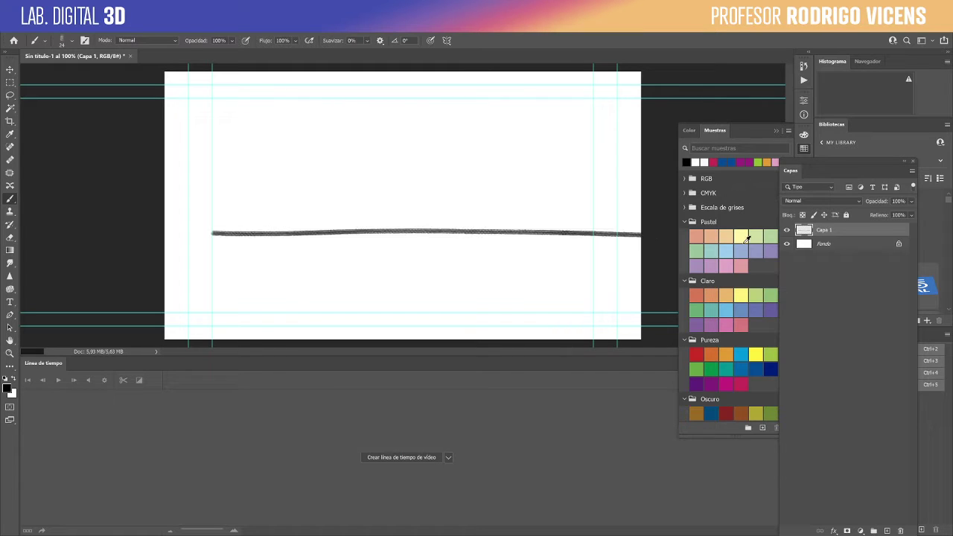
key(ctrl+z)
drag(158, 245, 763, 258)
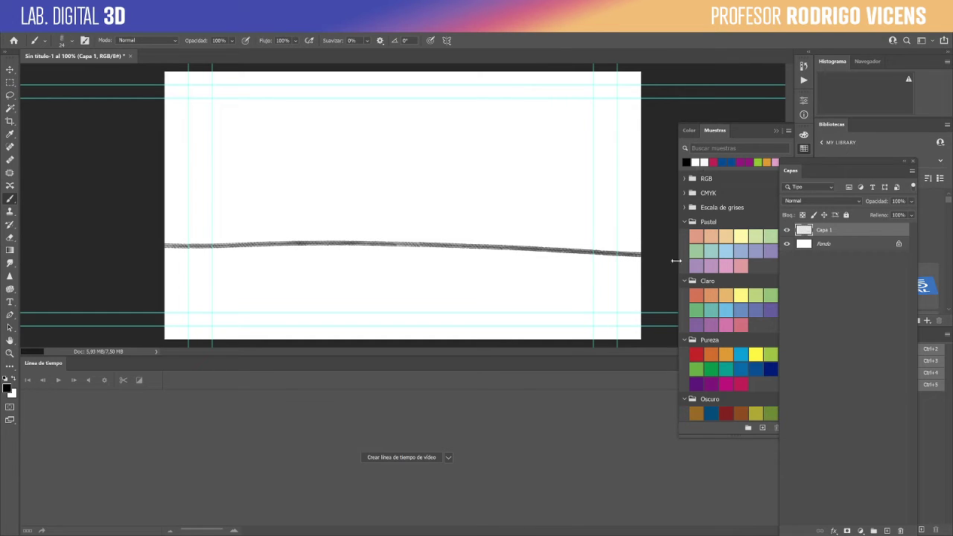
Step: Hide the guides and sketch three trees of decreasing height along the left part of the horizon
mouse_move(231, 249)
mouse_down()
mouse_move(229, 184)
mouse_move(211, 148)
mouse_move(236, 102)
mouse_move(255, 132)
mouse_move(253, 168)
mouse_move(228, 180)
mouse_up()
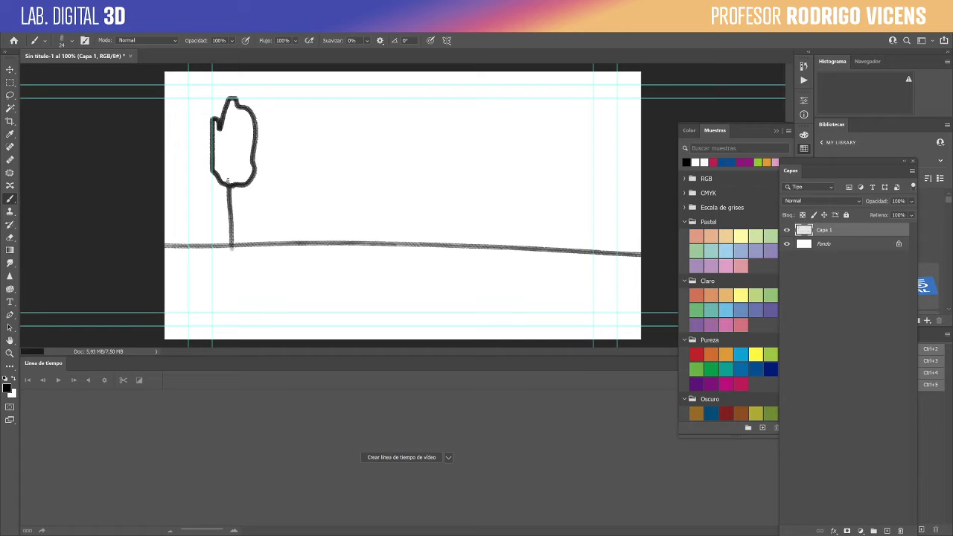
key(ctrl+h)
mouse_move(281, 244)
mouse_down()
mouse_move(279, 131)
mouse_move(301, 157)
mouse_move(283, 213)
mouse_up()
mouse_move(312, 245)
mouse_down()
mouse_move(310, 160)
mouse_move(313, 212)
mouse_up()
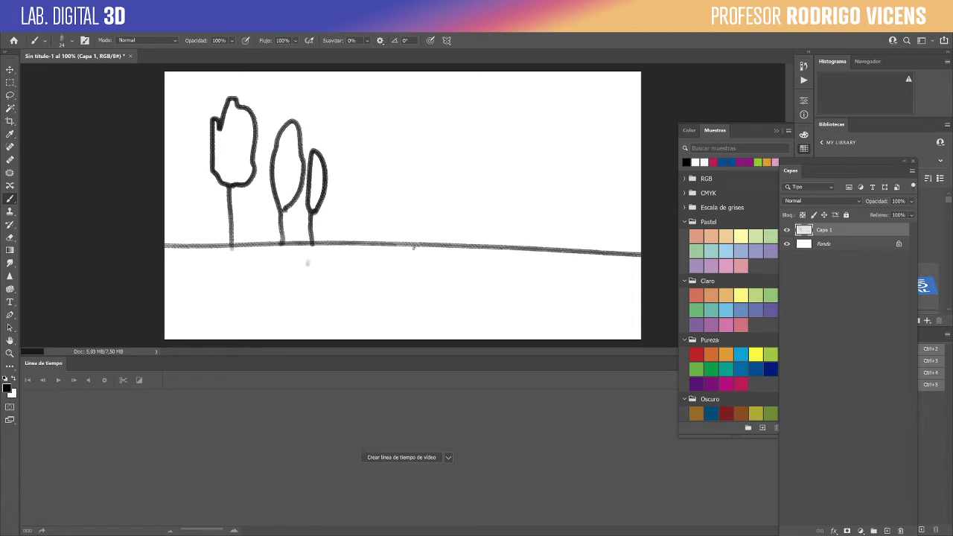
Step: Sketch the two edges of a road receding to the horizon and a mountain outline on the right
drag(152, 281, 365, 240)
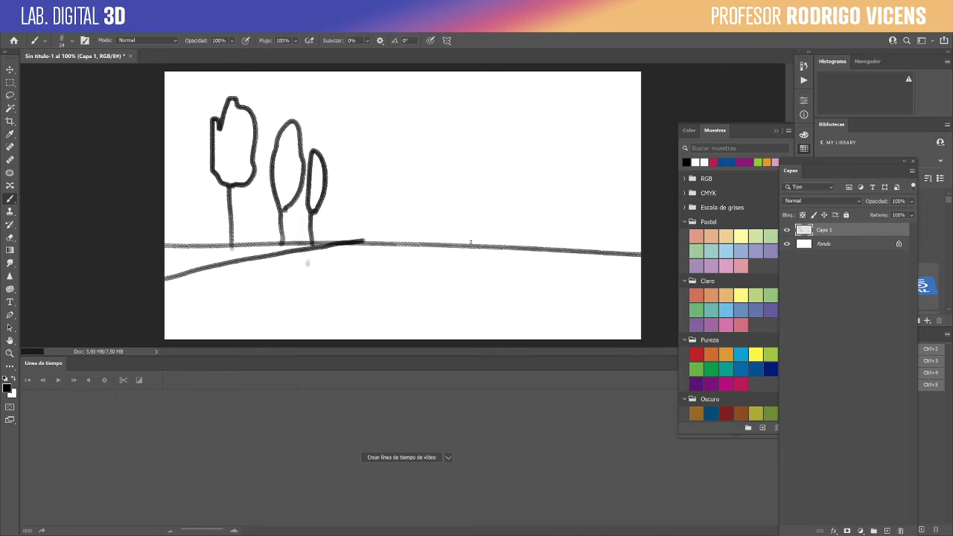
mouse_move(393, 251)
mouse_down()
mouse_move(413, 286)
mouse_move(517, 343)
mouse_up()
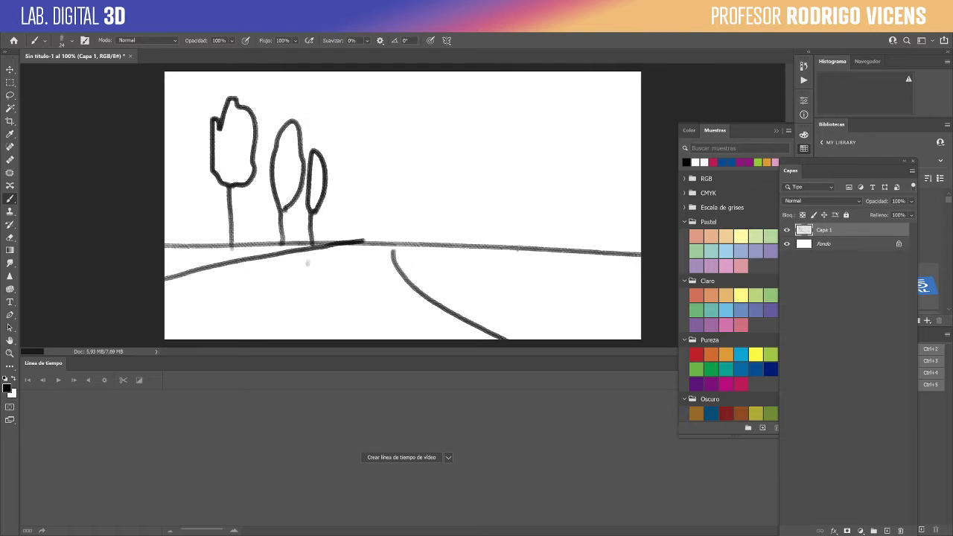
mouse_move(468, 244)
mouse_down()
mouse_move(516, 202)
mouse_move(583, 200)
mouse_move(622, 168)
mouse_move(639, 192)
mouse_up()
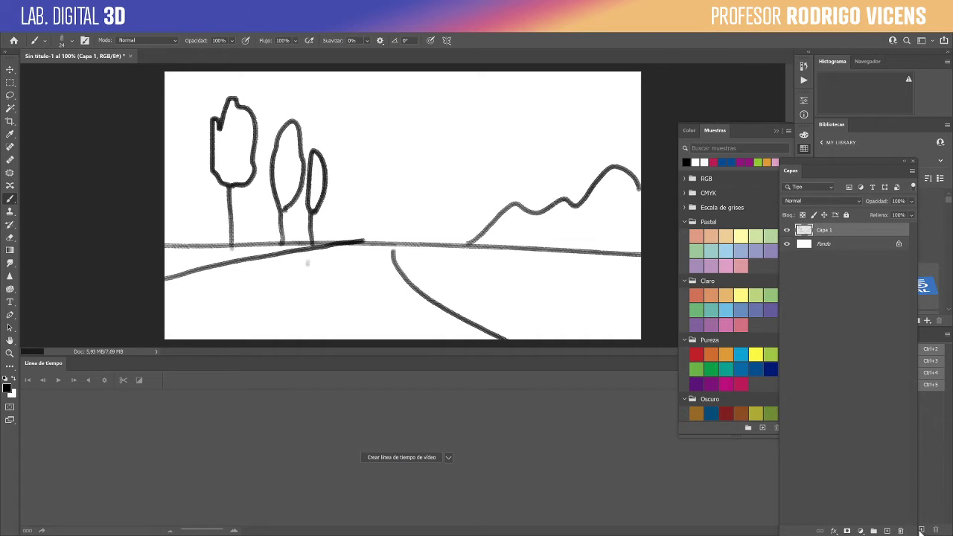
Step: Sketch a front-view car with cab, headlights and wheels on a new layer, placing it over the road
click(888, 531)
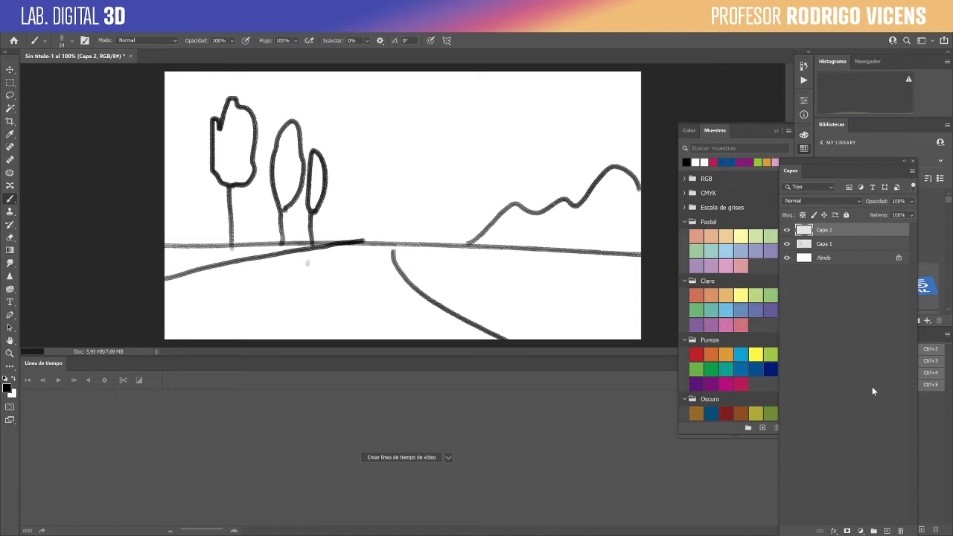
mouse_move(244, 274)
mouse_down()
mouse_move(254, 231)
mouse_move(345, 228)
mouse_move(330, 194)
mouse_move(376, 193)
mouse_move(386, 229)
mouse_move(367, 239)
mouse_move(378, 280)
mouse_move(247, 275)
mouse_move(266, 242)
mouse_up()
mouse_move(349, 242)
mouse_down()
mouse_move(344, 249)
mouse_move(350, 240)
mouse_up()
mouse_move(259, 273)
mouse_down()
mouse_move(259, 301)
mouse_move(283, 274)
mouse_move(290, 294)
mouse_move(300, 283)
mouse_move(365, 304)
mouse_move(381, 274)
mouse_up()
mouse_move(377, 225)
mouse_down()
mouse_move(372, 235)
mouse_move(343, 198)
mouse_move(308, 219)
mouse_move(386, 227)
mouse_move(402, 282)
mouse_move(389, 286)
mouse_move(384, 268)
mouse_move(387, 278)
mouse_up()
drag(311, 275, 328, 283)
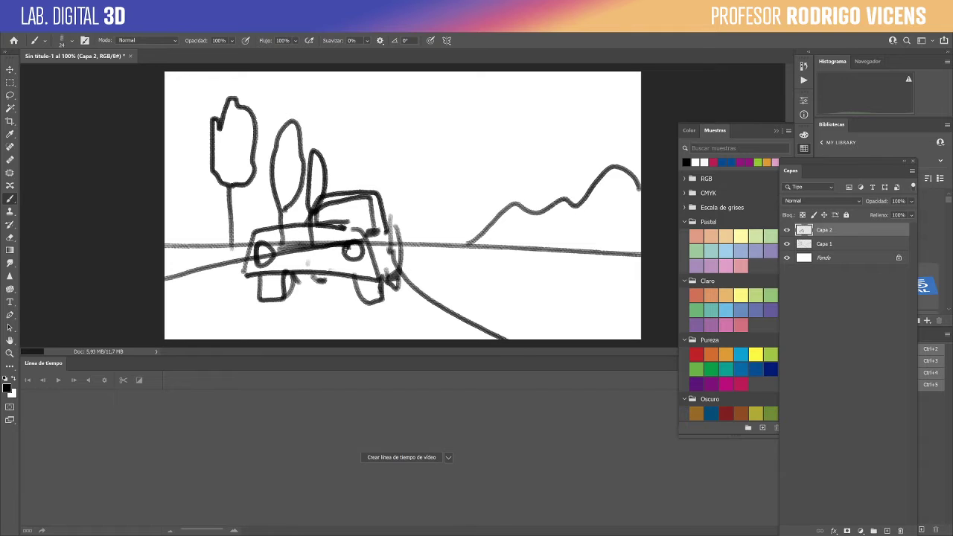
Step: Draw a grille with vertical bars between the car's headlights
mouse_move(276, 252)
mouse_down()
mouse_move(350, 246)
mouse_move(347, 266)
mouse_up()
mouse_move(280, 245)
mouse_down()
mouse_move(316, 265)
mouse_move(355, 267)
mouse_move(295, 262)
mouse_move(310, 262)
mouse_up()
mouse_move(325, 249)
mouse_down()
mouse_move(327, 267)
mouse_move(339, 270)
mouse_up()
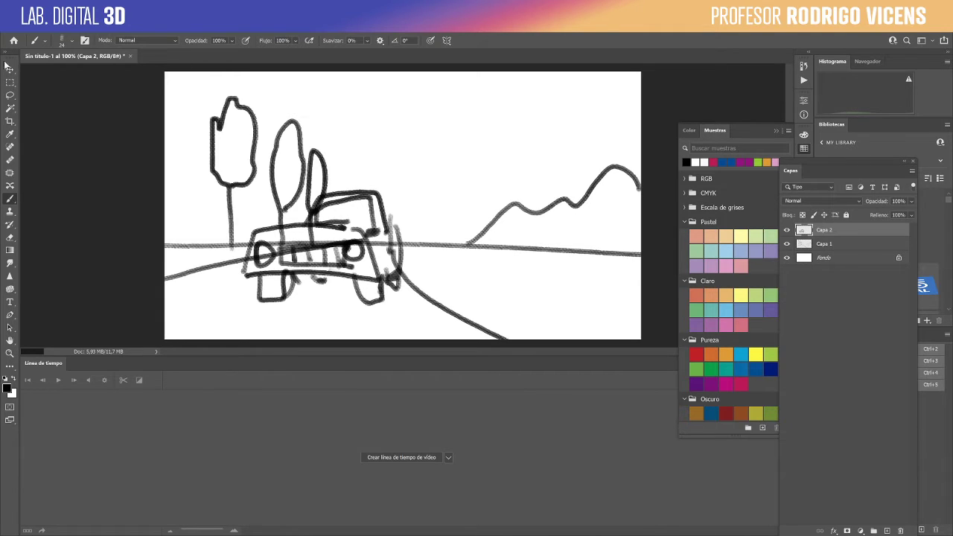
Step: Convert the car layer Capa 2 to a smart object and open its contents without colour management
click(9, 96)
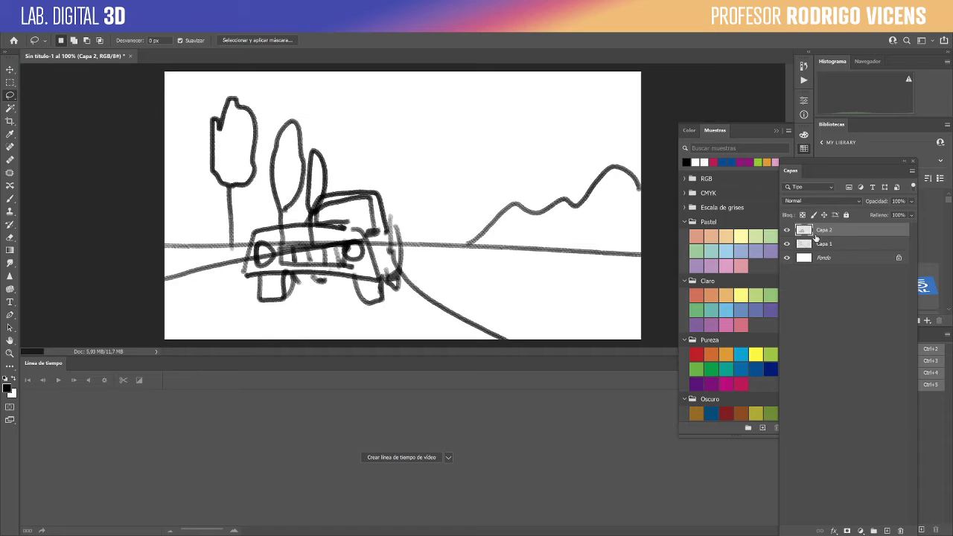
right_click(856, 231)
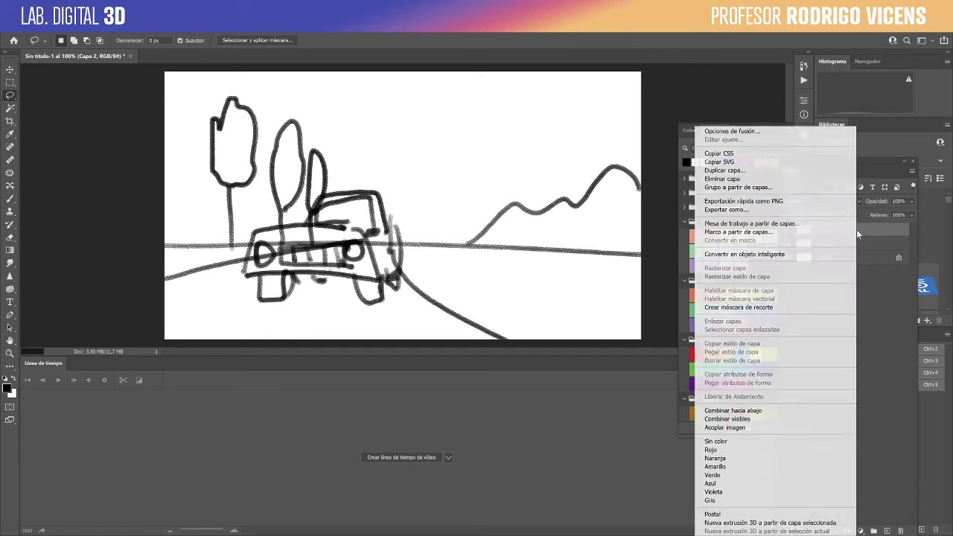
click(827, 254)
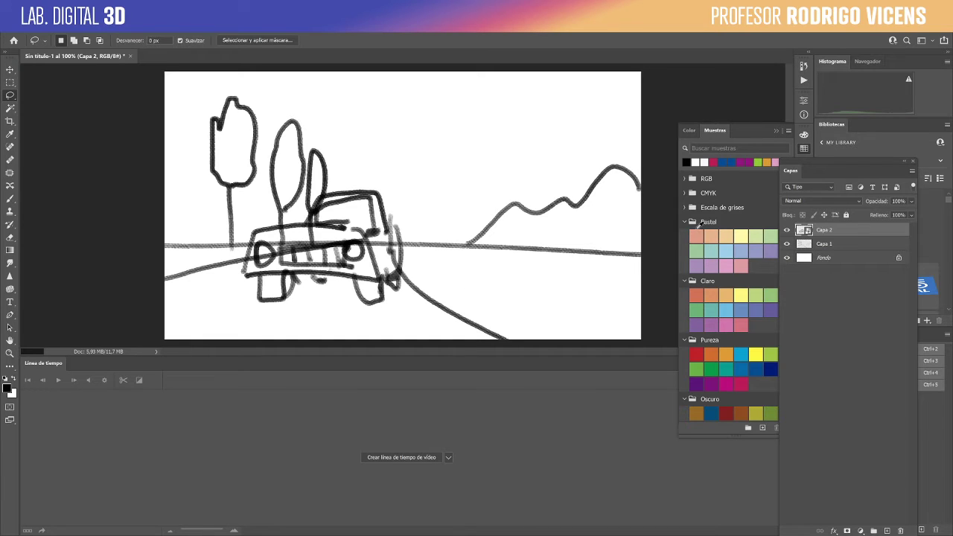
double_click(805, 231)
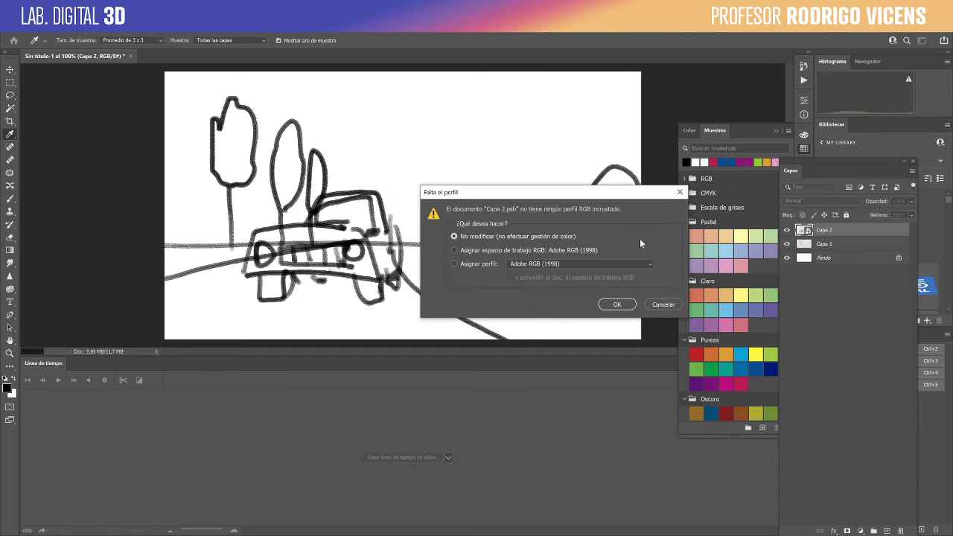
click(617, 305)
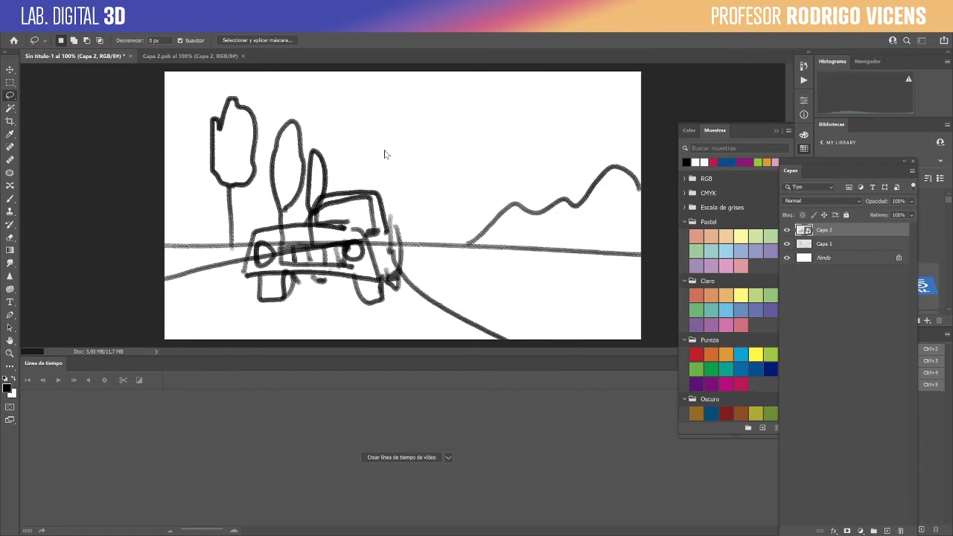
Step: Add a new layer beneath the car sketch and select the car's whole silhouette with the Lasso
key(z)
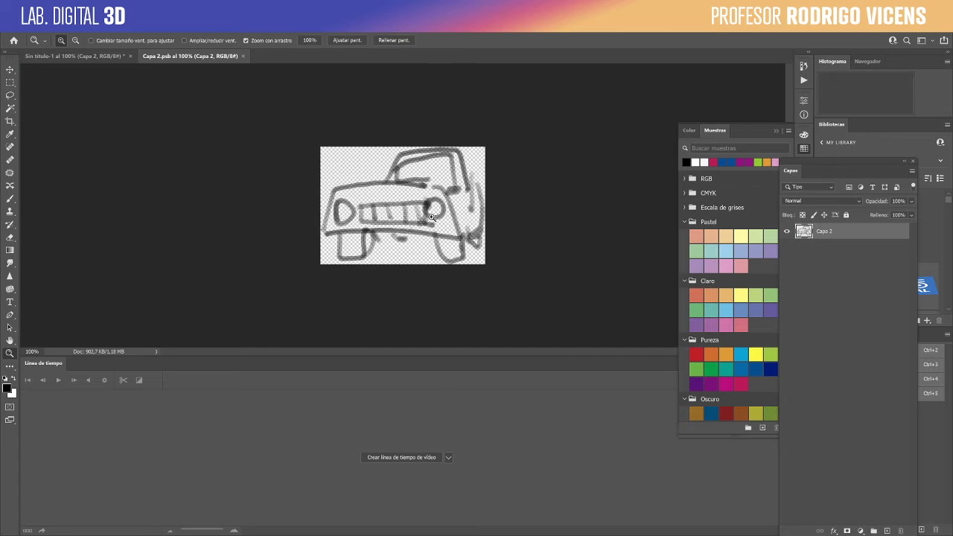
click(415, 201)
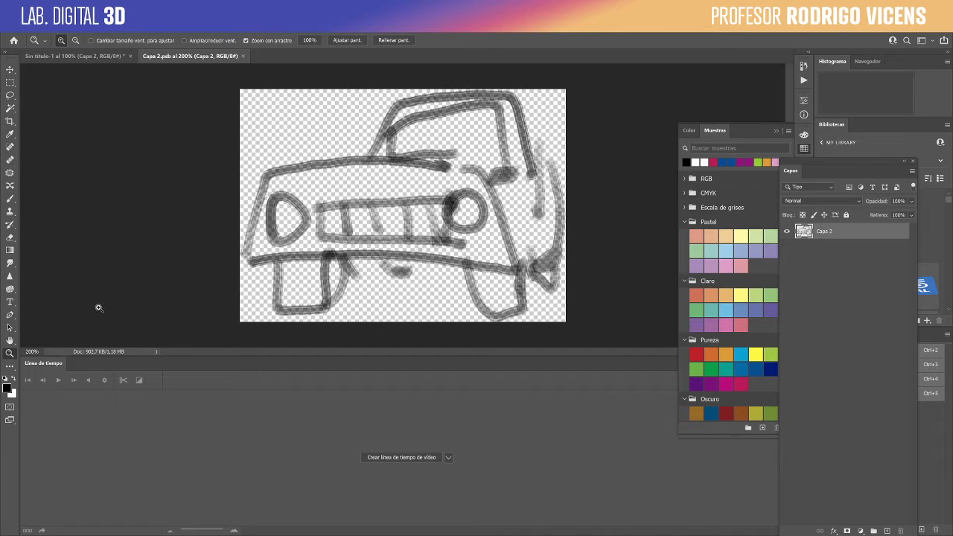
key(l)
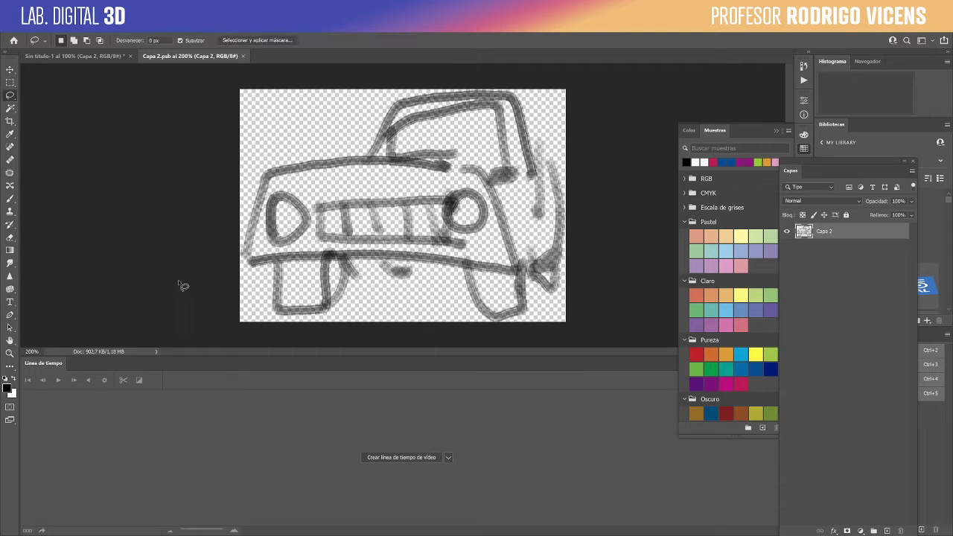
click(888, 531)
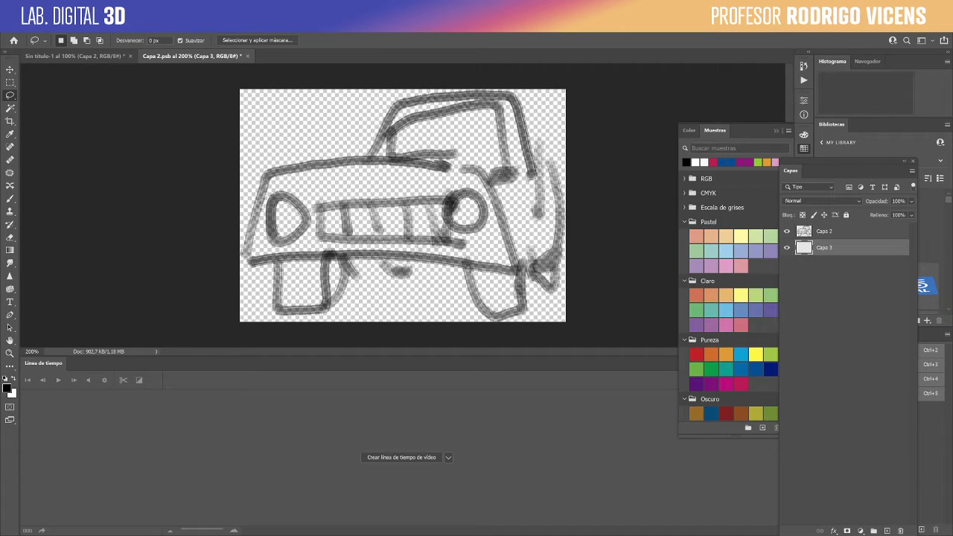
mouse_move(473, 273)
mouse_down()
mouse_move(511, 315)
mouse_move(561, 261)
mouse_move(549, 170)
mouse_up()
mouse_move(530, 137)
mouse_down()
mouse_move(477, 93)
mouse_move(394, 105)
mouse_move(279, 168)
mouse_move(241, 258)
mouse_up()
drag(324, 304, 335, 298)
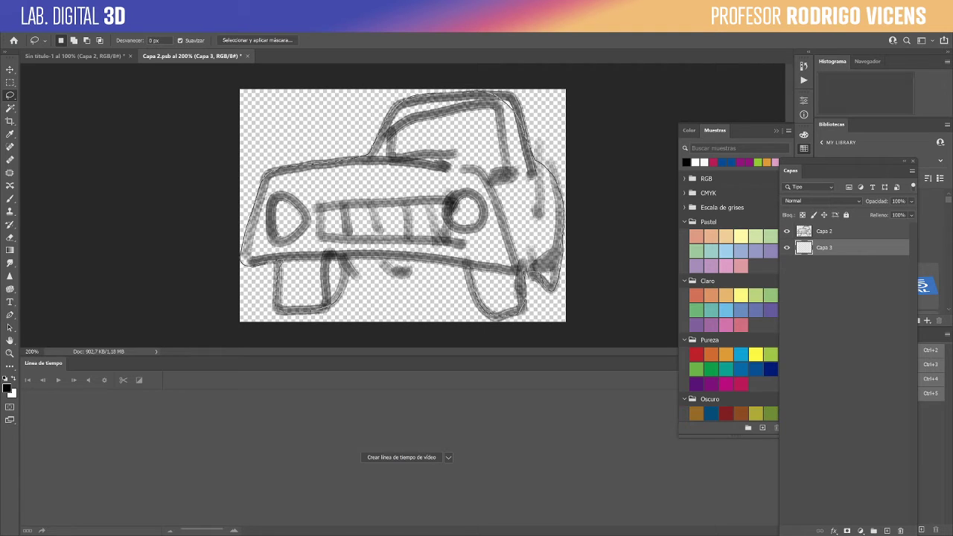
drag(384, 277, 475, 270)
Step: Fill the car silhouette with white, deselect it, and return to the main scene with the smart object saved
key(alt+BackSpace)
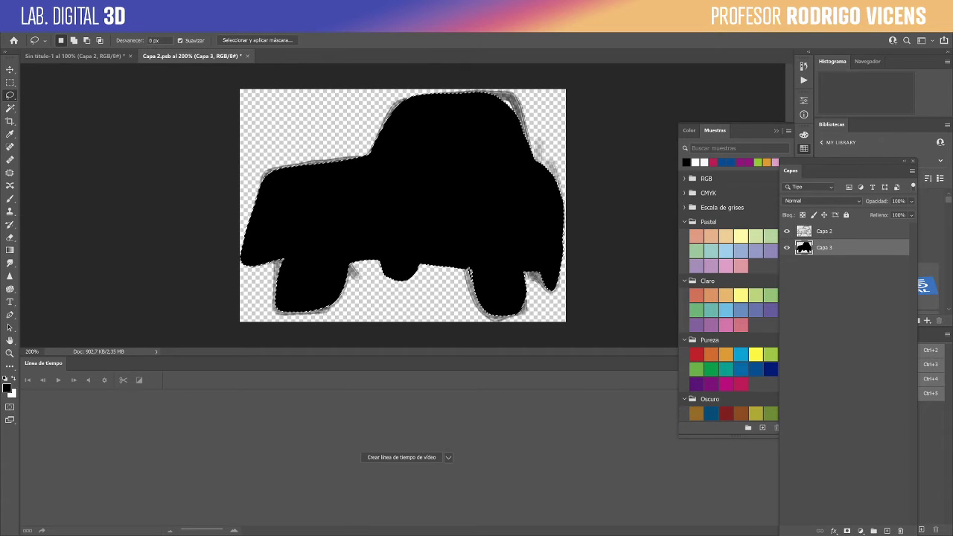
key(ctrl+BackSpace)
key(ctrl+d)
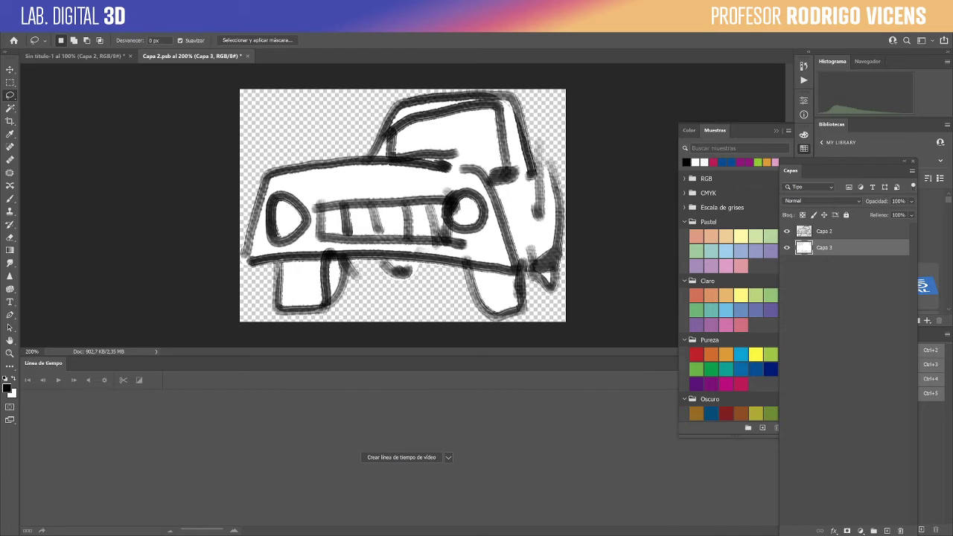
click(81, 59)
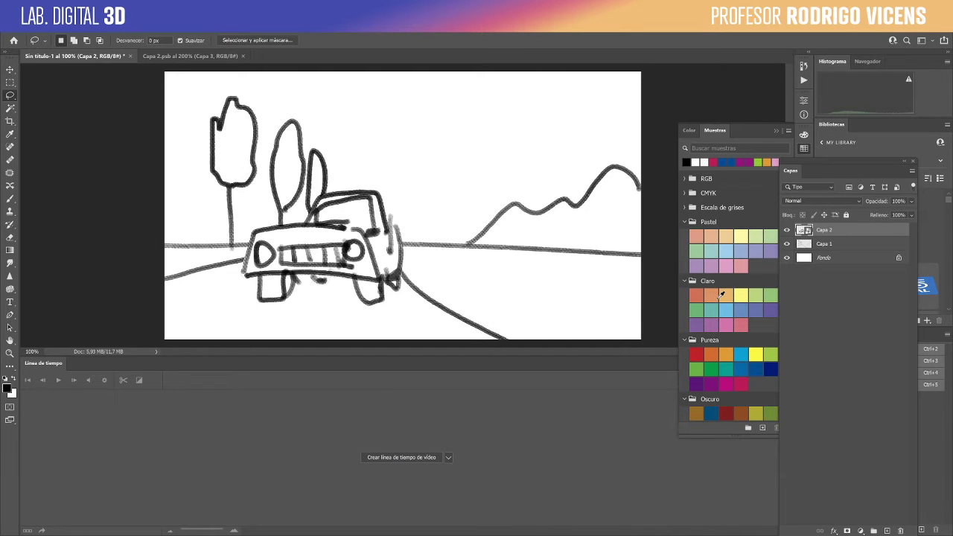
Step: Create a video timeline for the scene, scrub through it, and return the playhead to the first frame
click(394, 458)
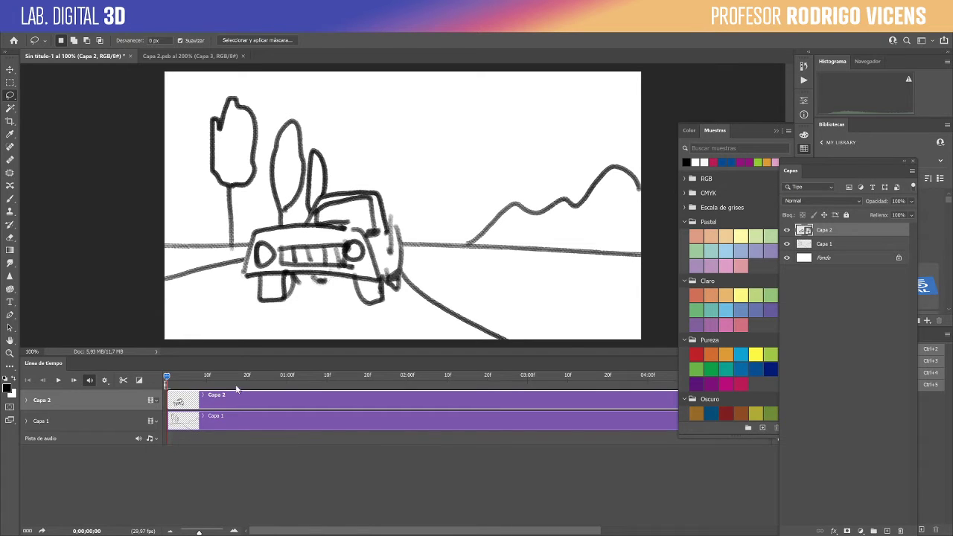
drag(236, 388, 258, 380)
mouse_move(336, 386)
mouse_down()
mouse_move(417, 379)
mouse_move(341, 377)
mouse_up()
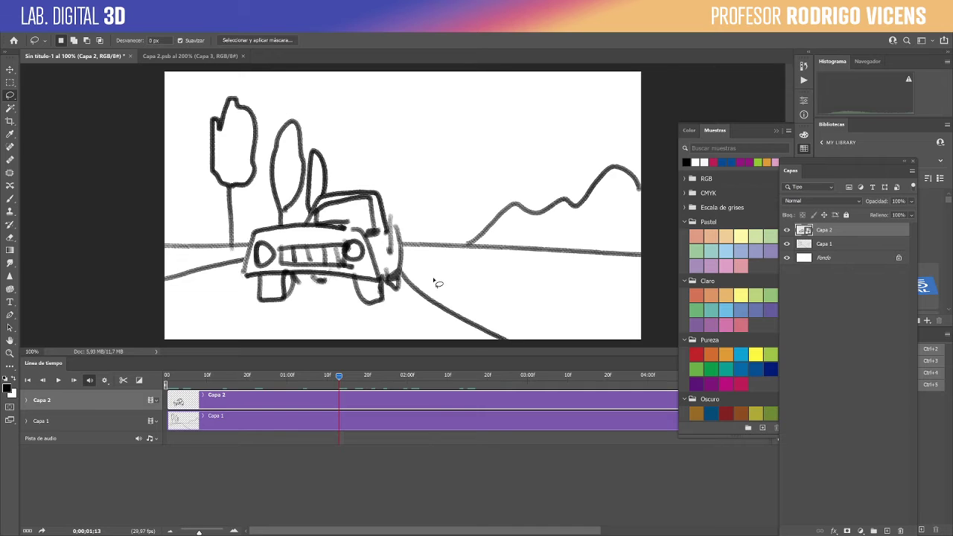
drag(339, 377, 167, 388)
Step: Expand the animation properties of Capa 2 and Capa 1 in the timeline
click(26, 401)
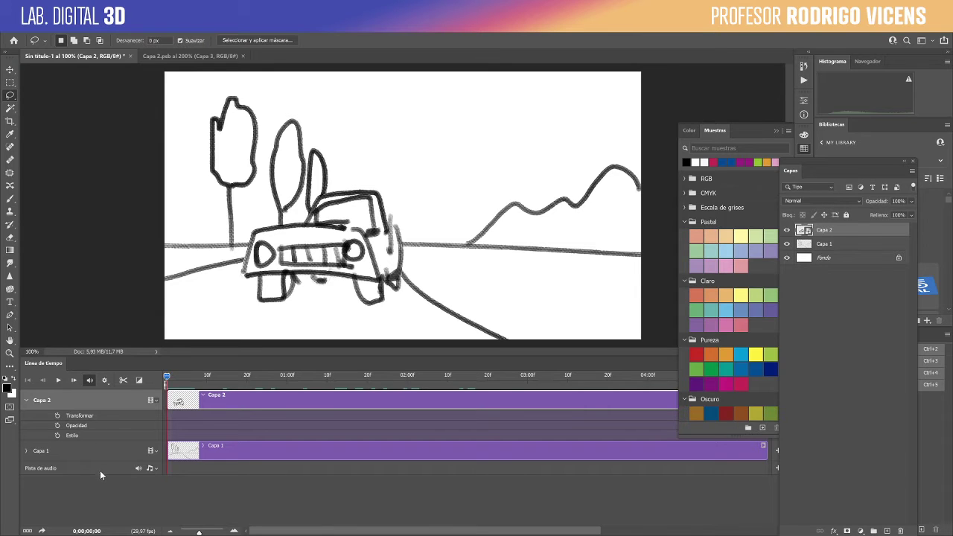
click(31, 454)
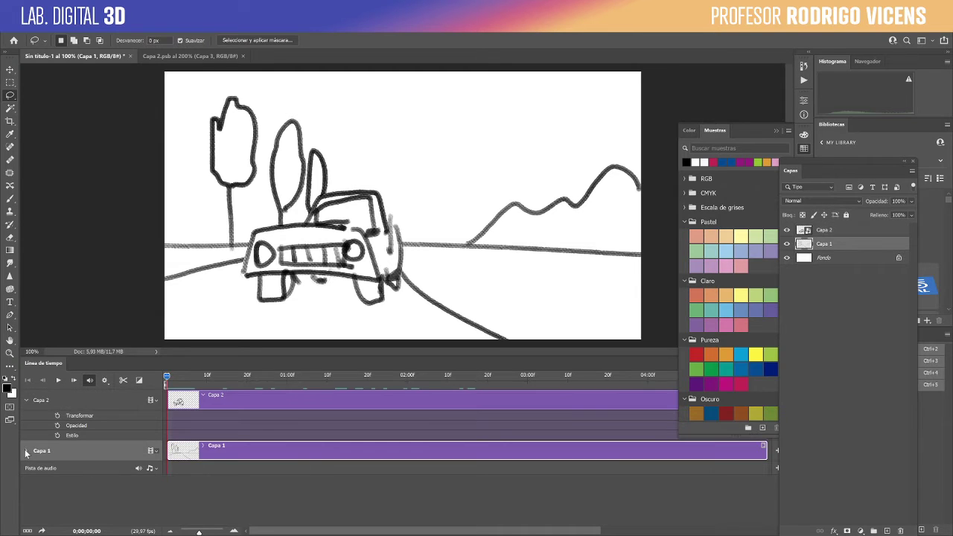
click(26, 451)
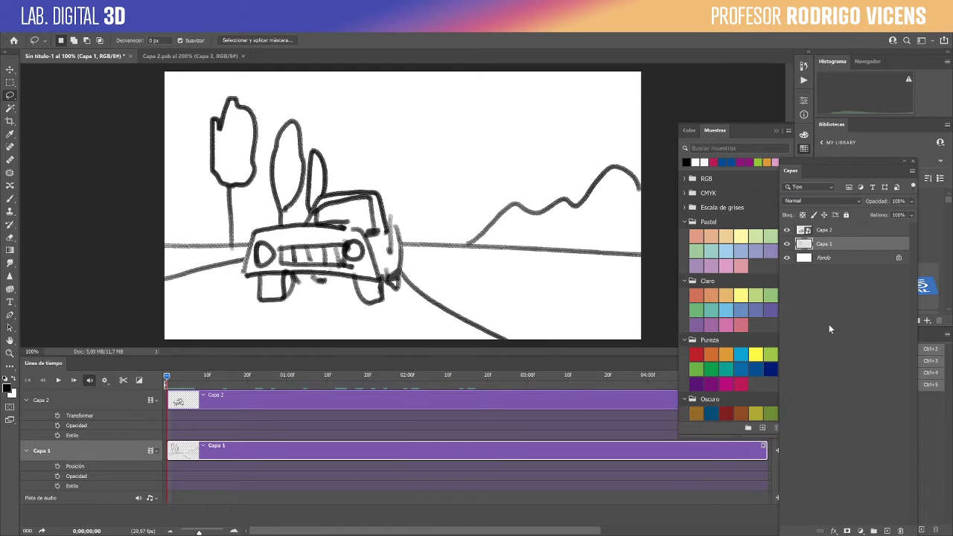
click(812, 233)
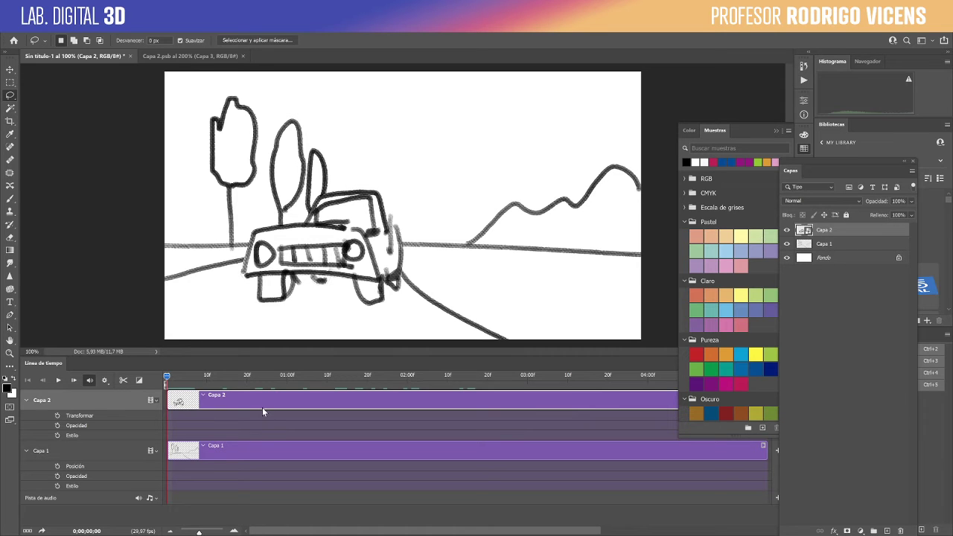
key(ctrl+t)
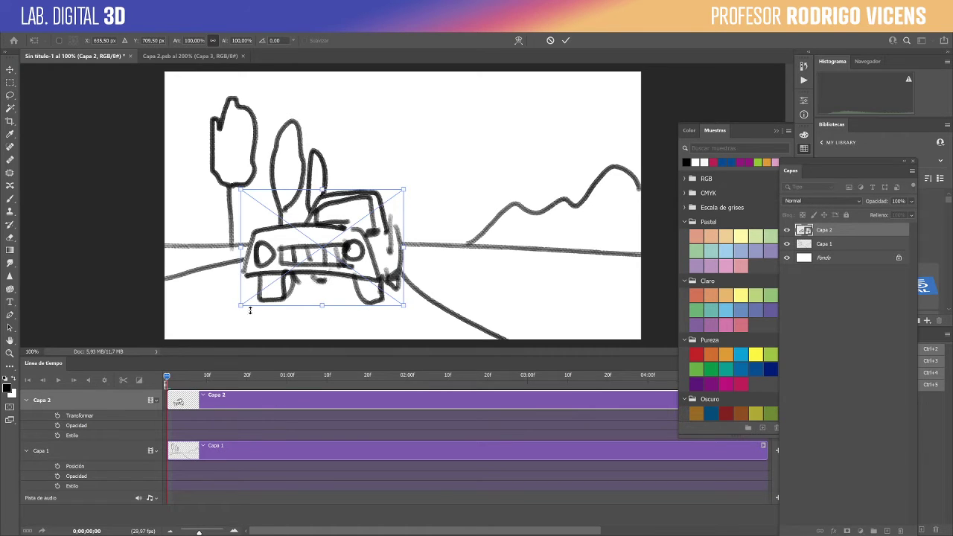
drag(250, 310, 375, 217)
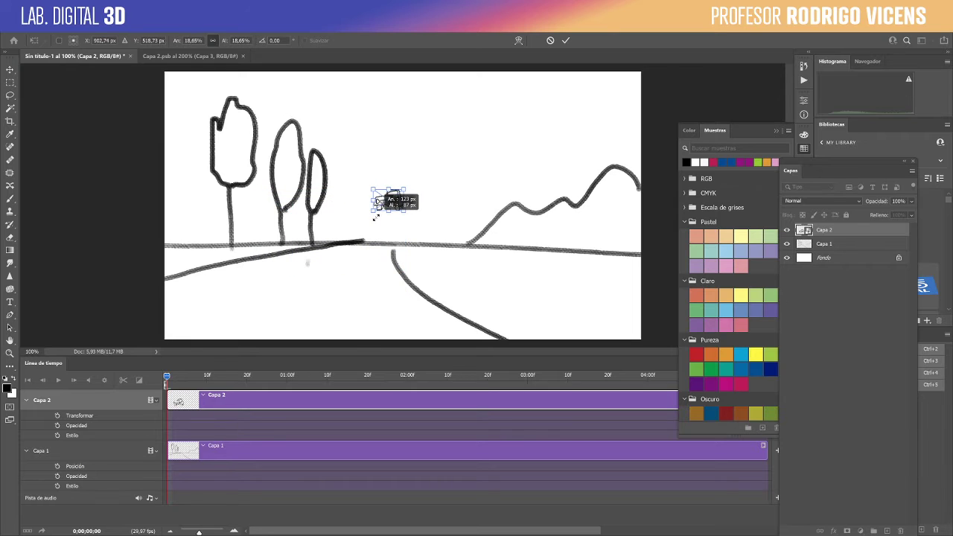
key(ctrl+z)
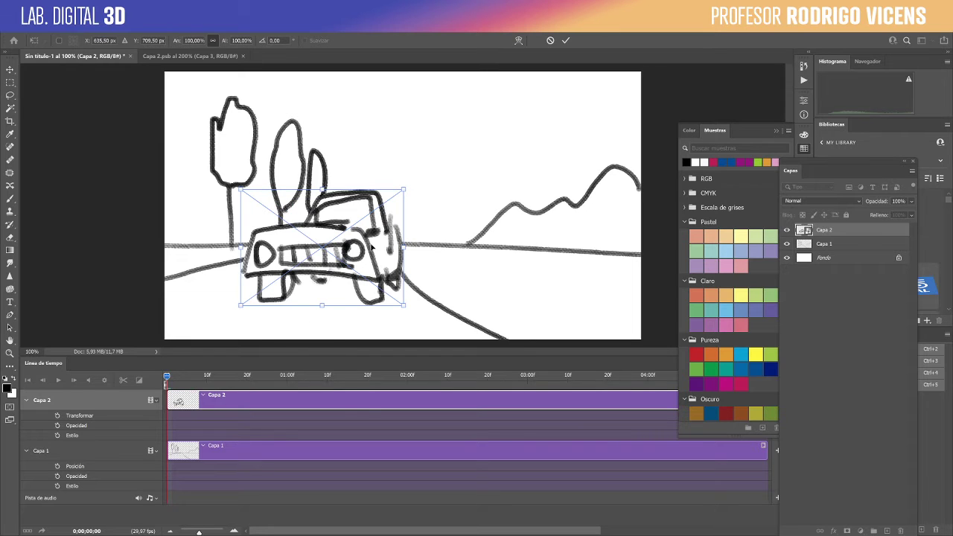
drag(243, 305, 374, 189)
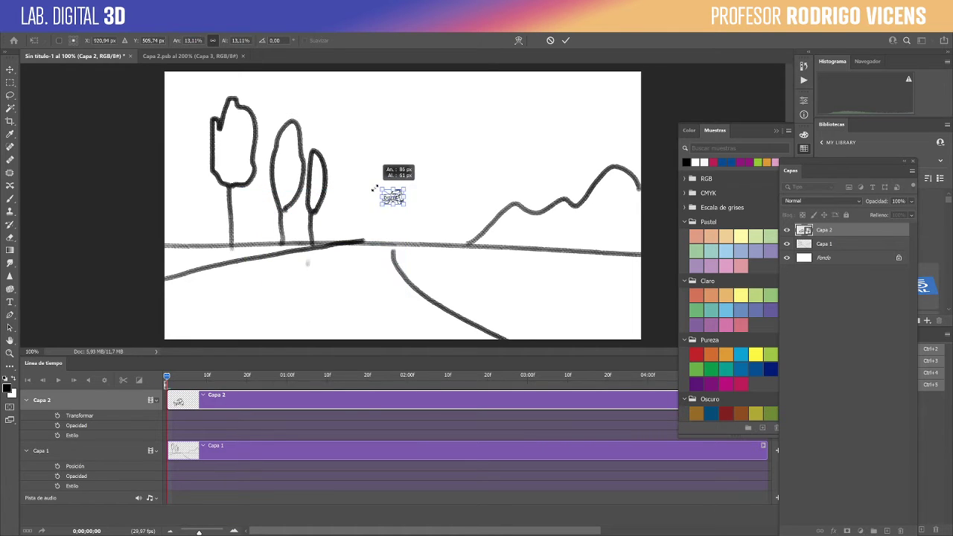
key(ctrl+z)
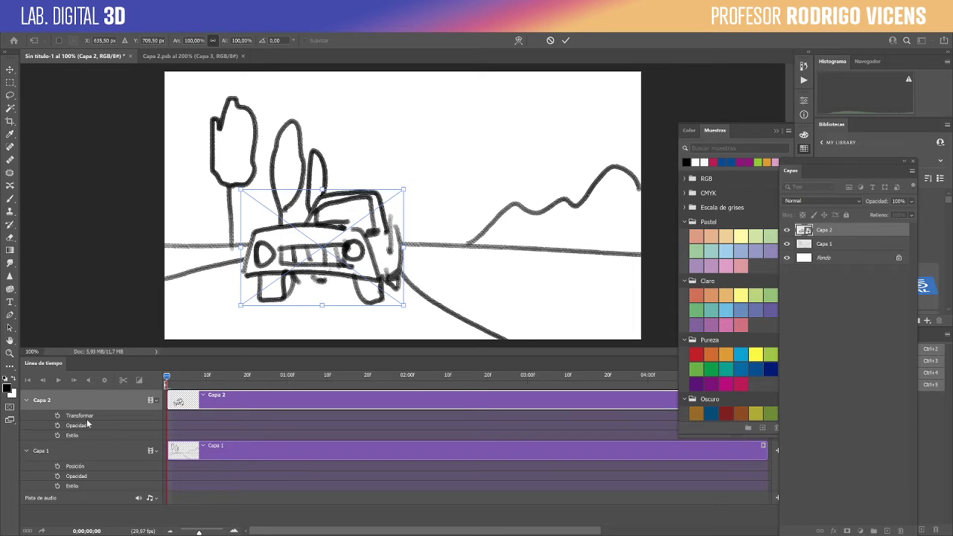
key(Return)
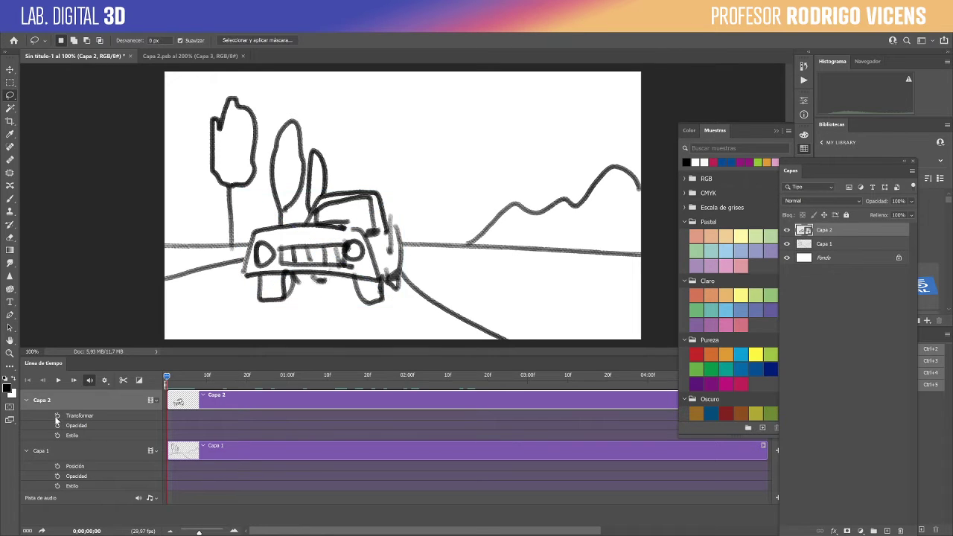
Step: Enable Transform keyframing for the car layer Capa 2 and shift its first keyframe to about frame 21
click(59, 417)
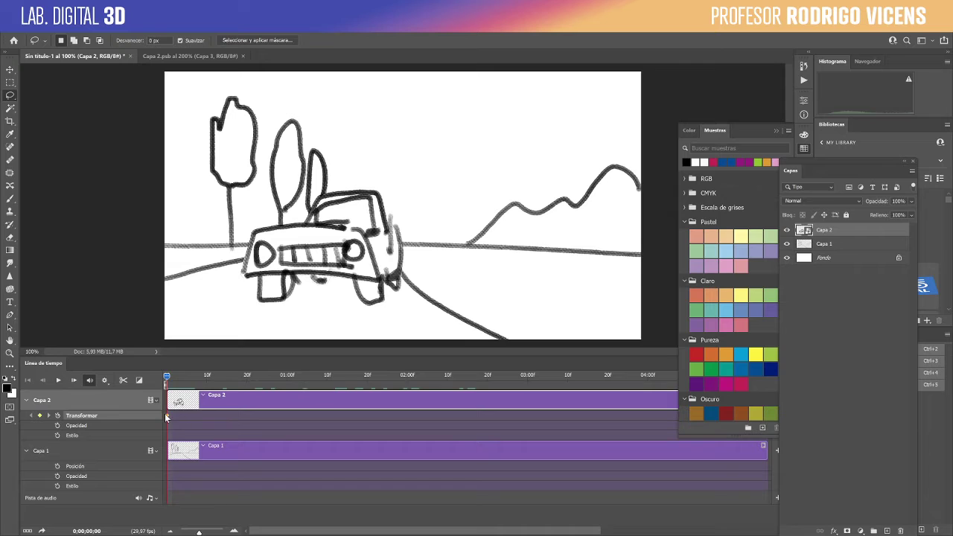
drag(166, 416, 251, 416)
Step: At the first frame, scale the car down to about 8% and move it onto the horizon where the road ends
key(ctrl+t)
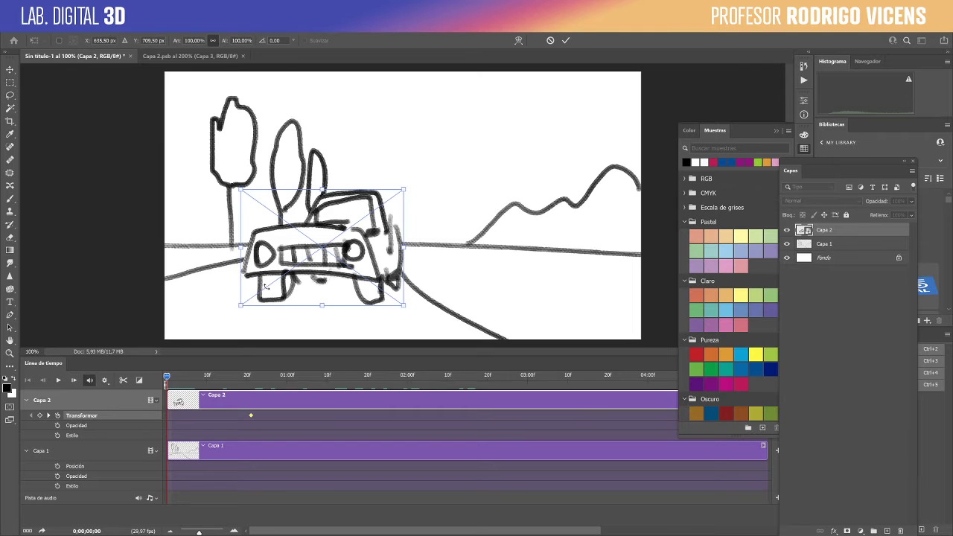
drag(239, 304, 389, 197)
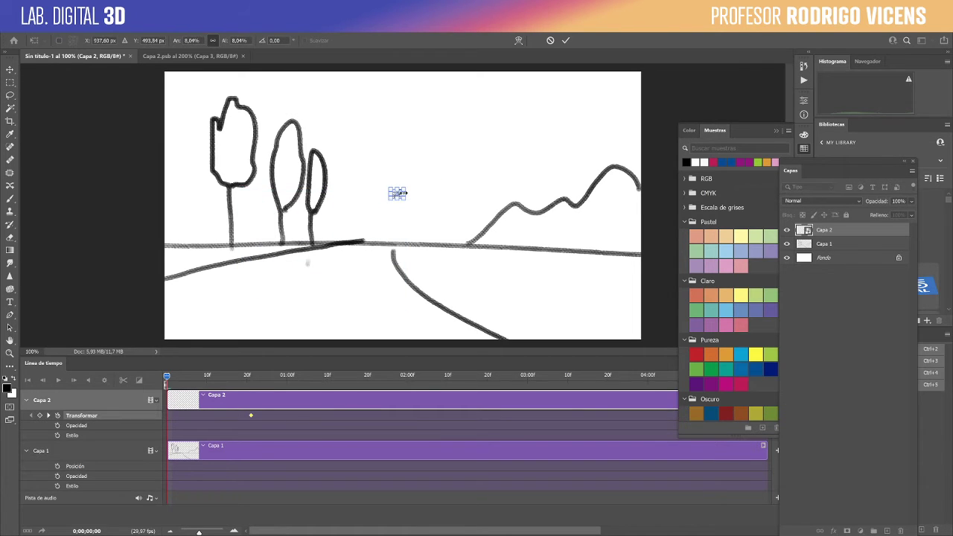
key(Return)
key(l)
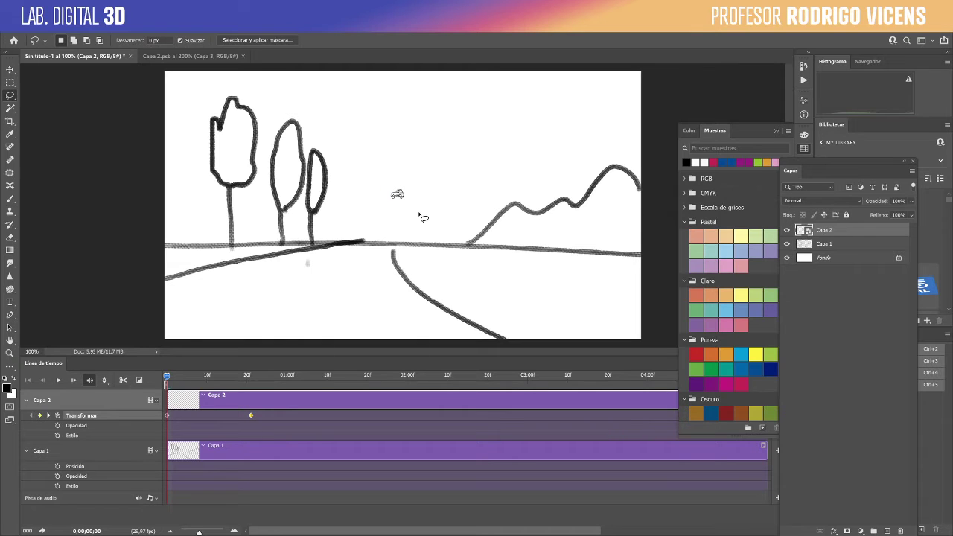
key(v)
drag(397, 195, 392, 242)
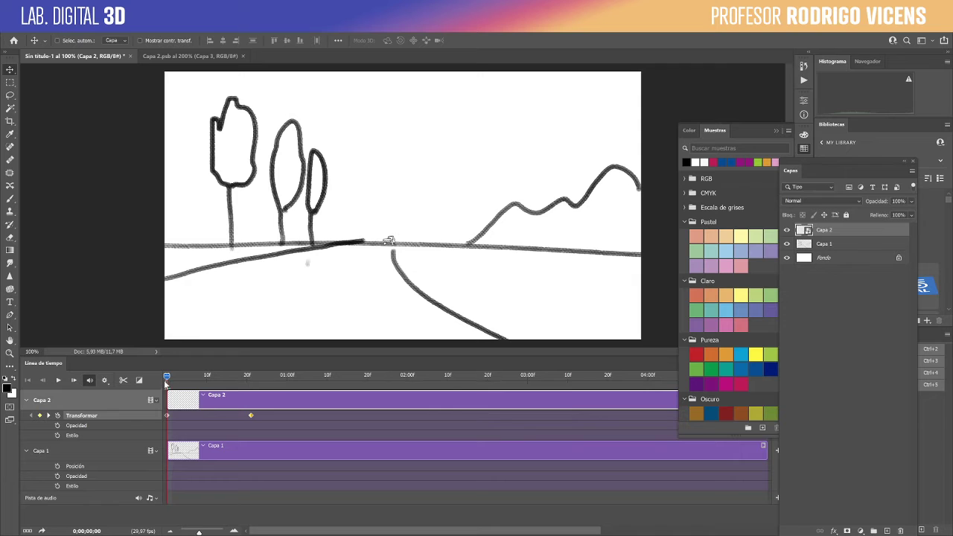
Step: At frame 29, enlarge the car to about 326% and move it out below the canvas's lower edge
drag(169, 374, 282, 381)
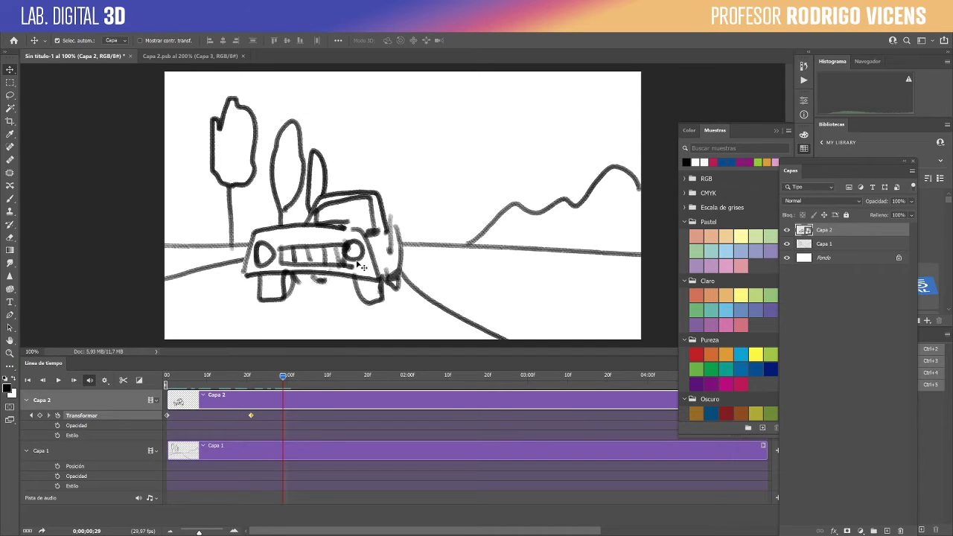
key(ctrl+t)
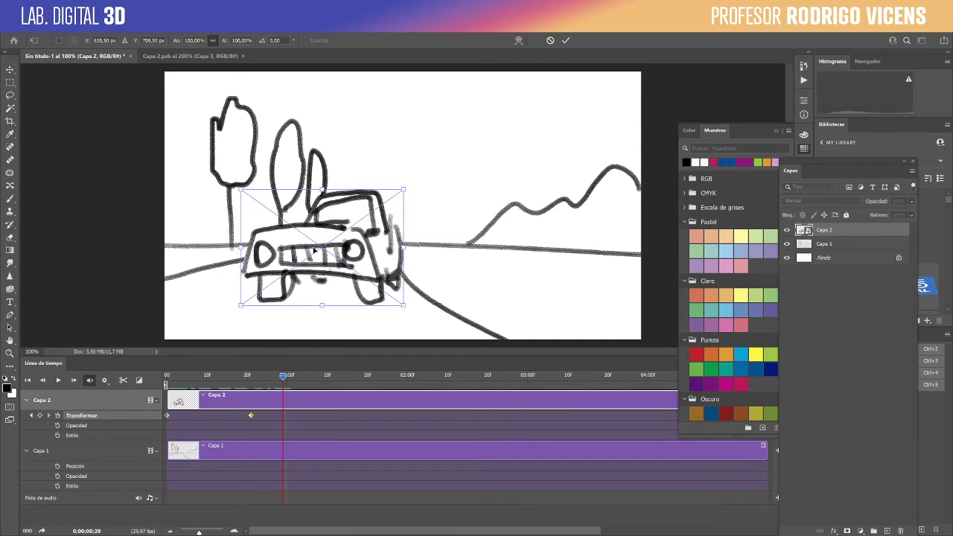
drag(235, 305, 1, 478)
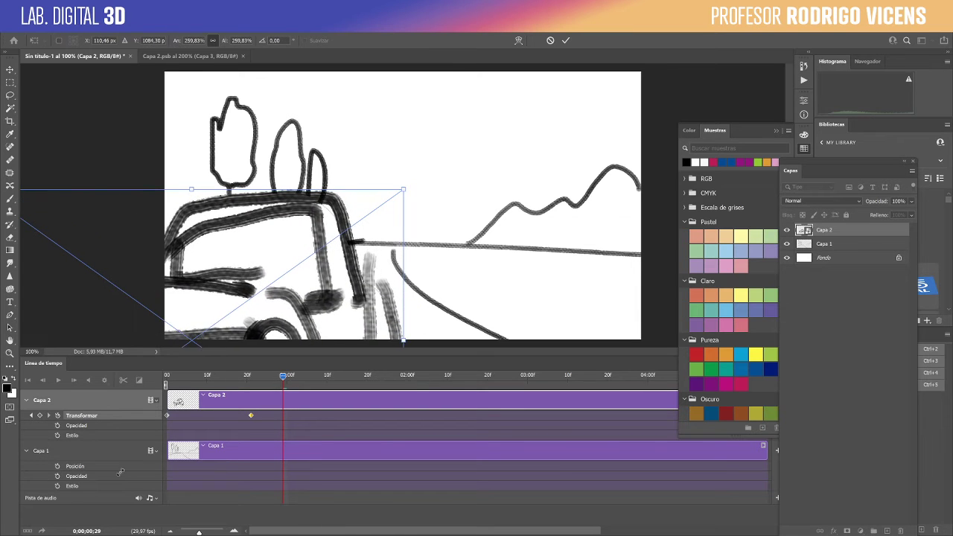
drag(405, 190, 331, 381)
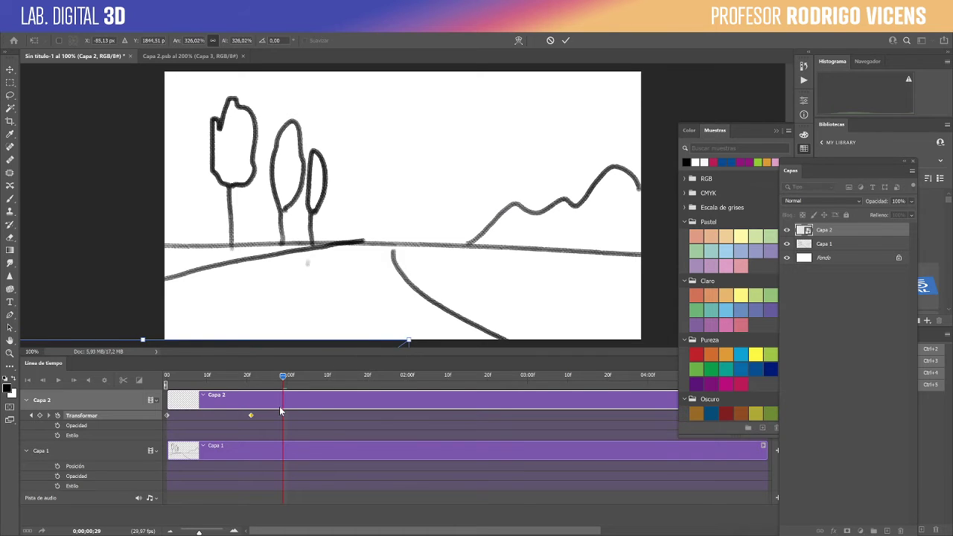
key(Return)
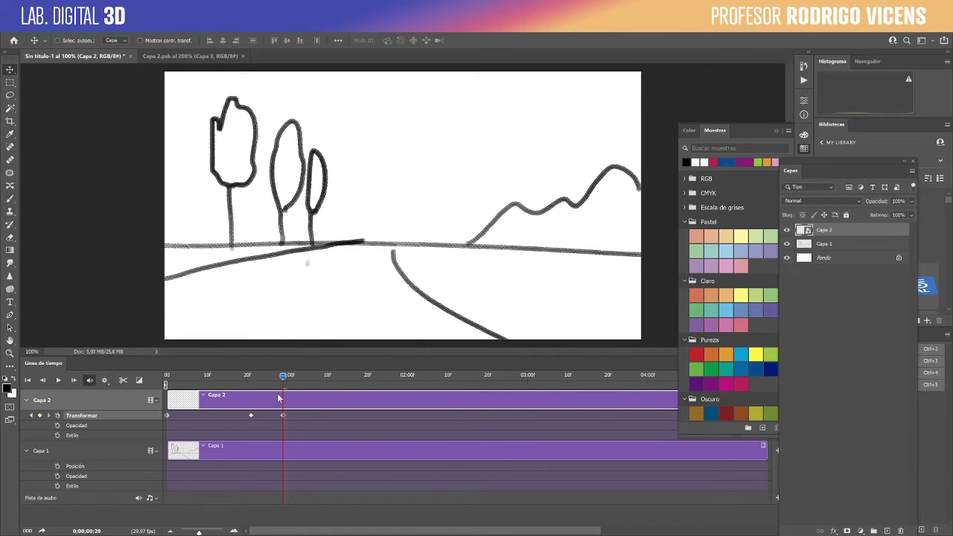
Step: Move the car's last Transform keyframe to 0;00;01;05 and place the playhead on it
mouse_move(283, 375)
mouse_down()
mouse_move(144, 380)
mouse_move(374, 378)
mouse_move(255, 376)
mouse_move(283, 378)
mouse_up()
drag(301, 414, 324, 415)
drag(278, 375, 309, 384)
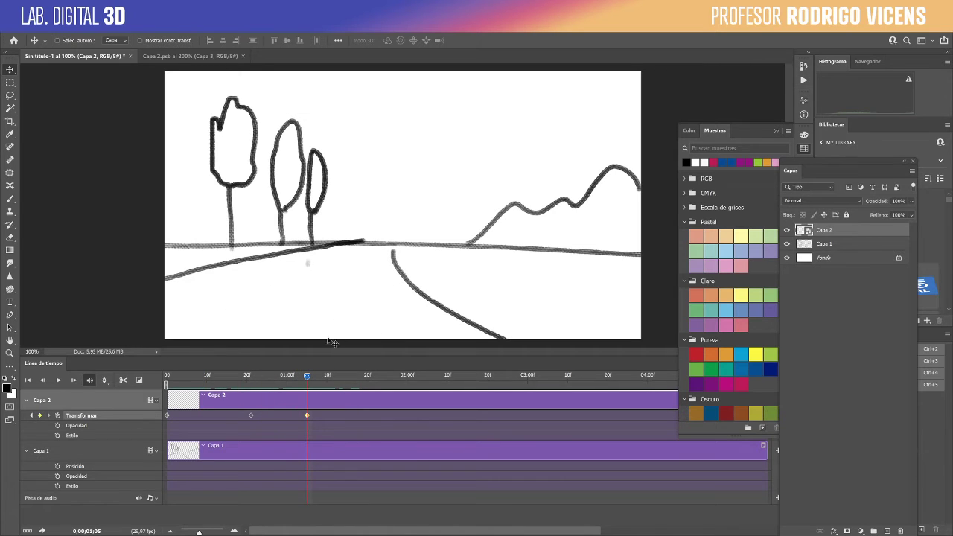
Step: At the last keyframe, enlarge the car to about 409% and move it off the canvas past its lower-left corner
key(ctrl+t)
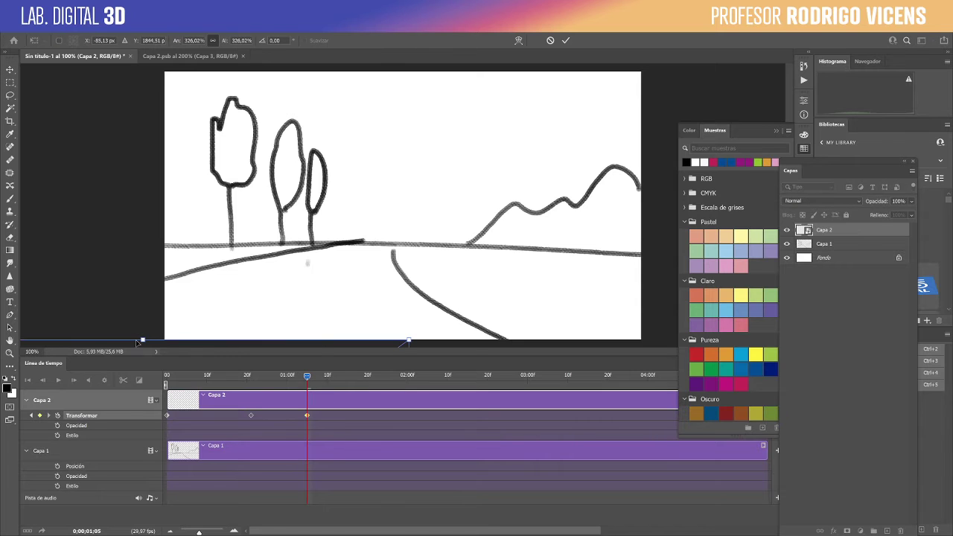
drag(134, 344, 165, 194)
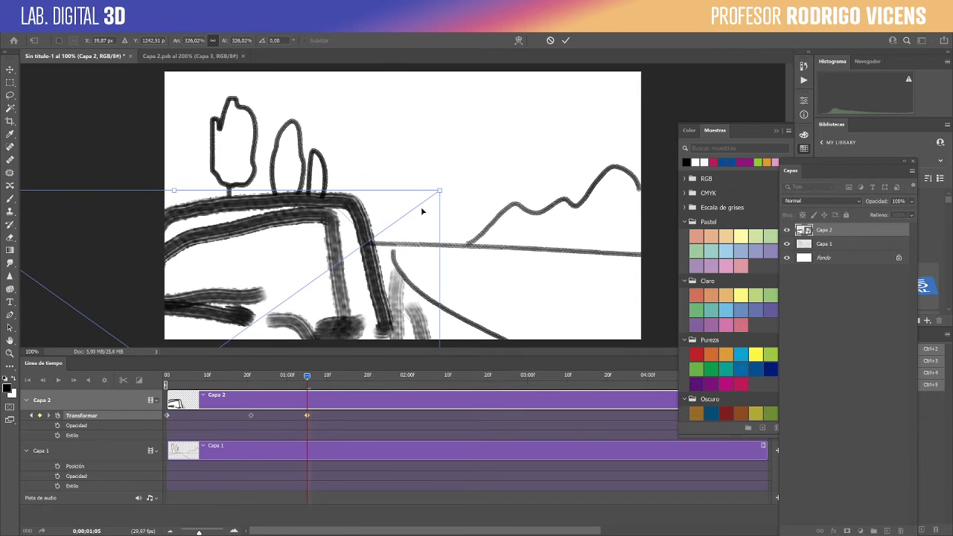
drag(440, 190, 217, 430)
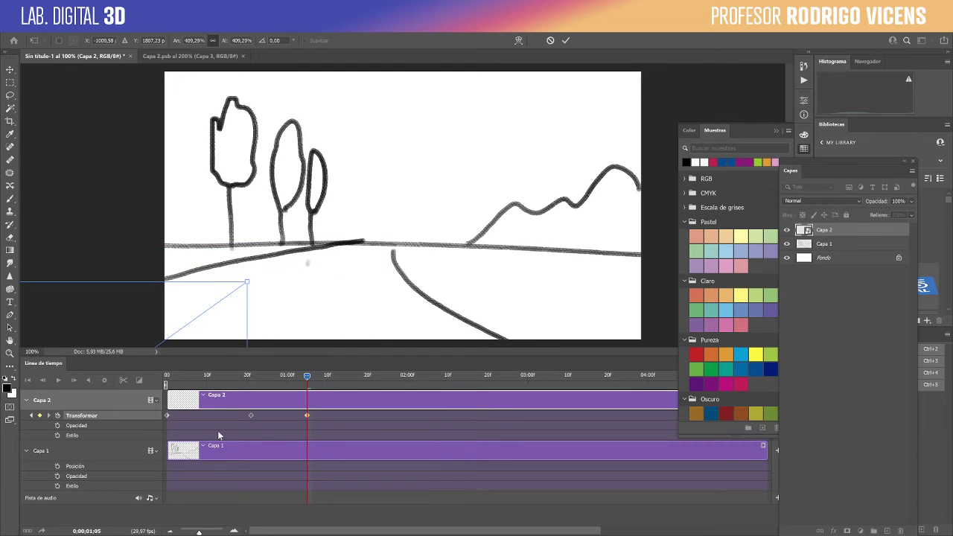
key(Return)
Step: Play and scrub through the car animation to check its movement, ending with the playhead at 0;00;01;03
mouse_move(301, 369)
mouse_down()
mouse_move(306, 382)
mouse_move(303, 370)
mouse_up()
click(171, 380)
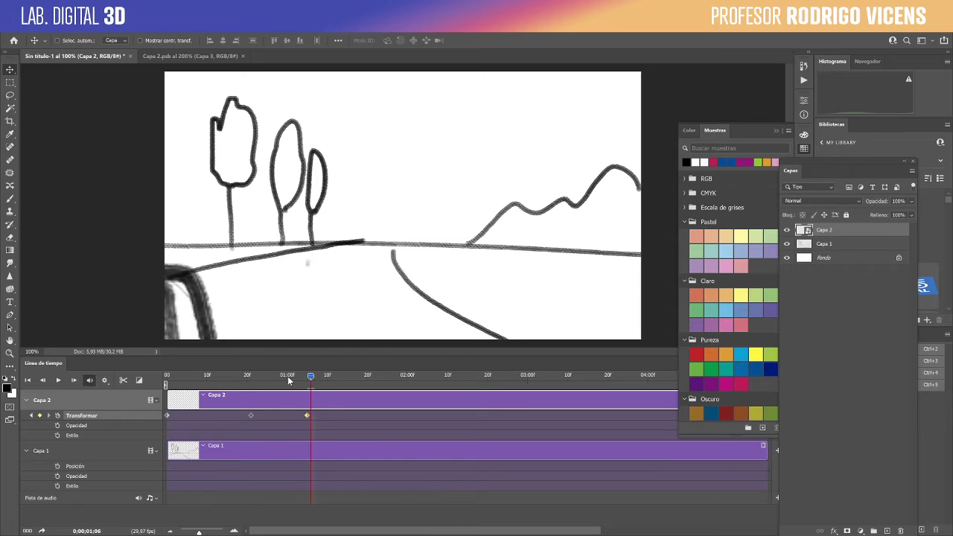
key(space)
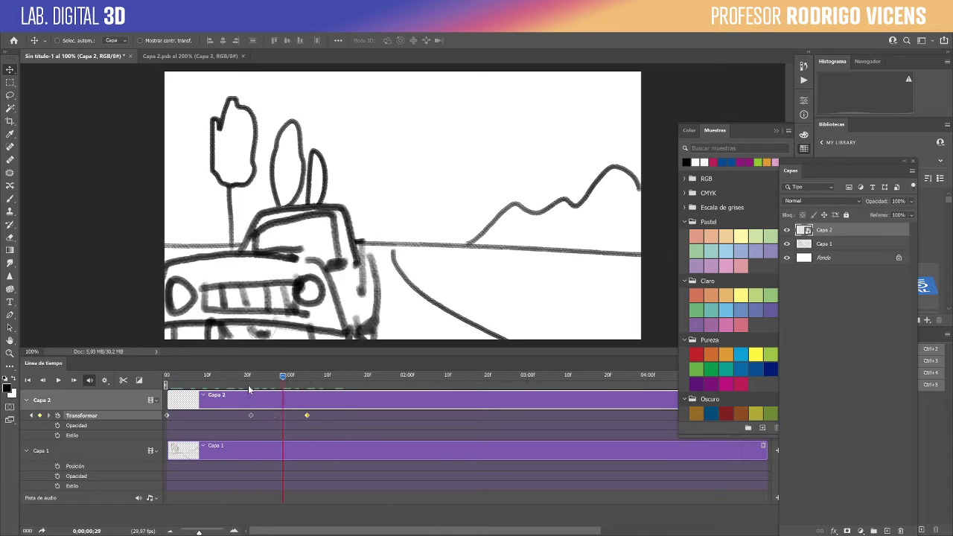
key(space)
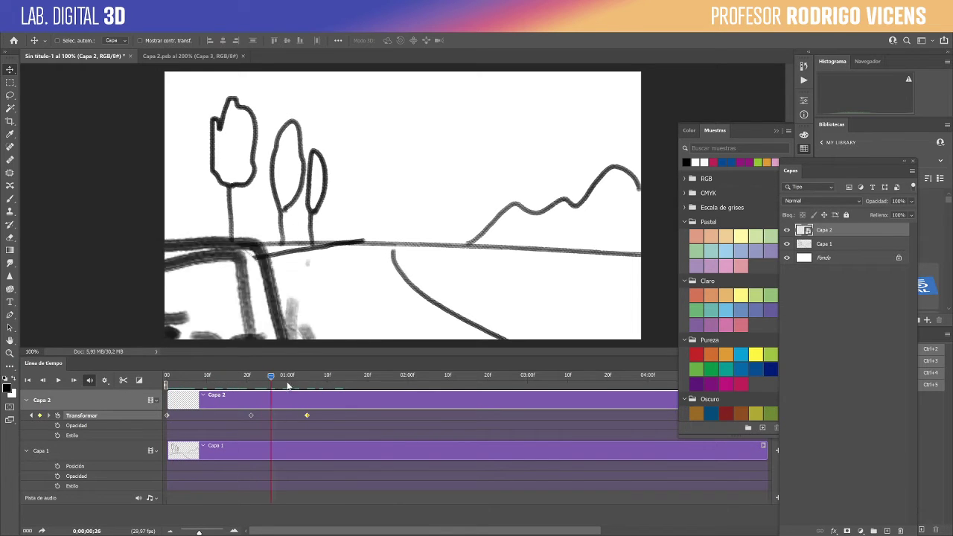
click(198, 369)
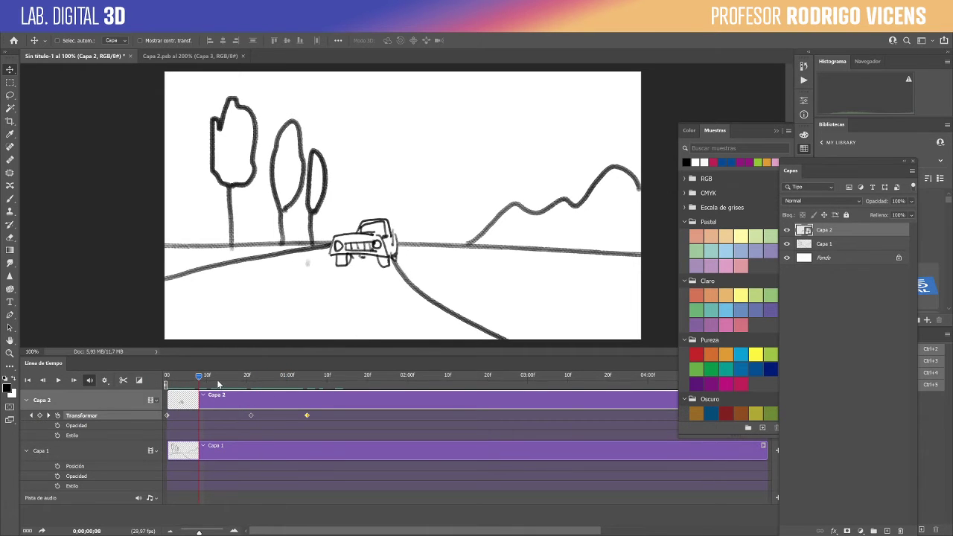
mouse_move(218, 384)
mouse_down()
mouse_move(311, 374)
mouse_move(214, 381)
mouse_up()
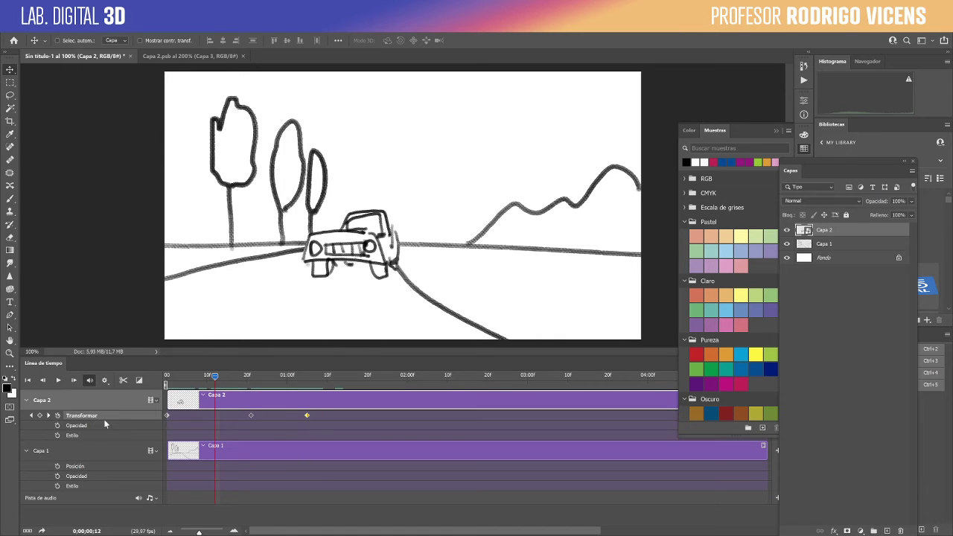
drag(215, 382, 170, 382)
click(199, 384)
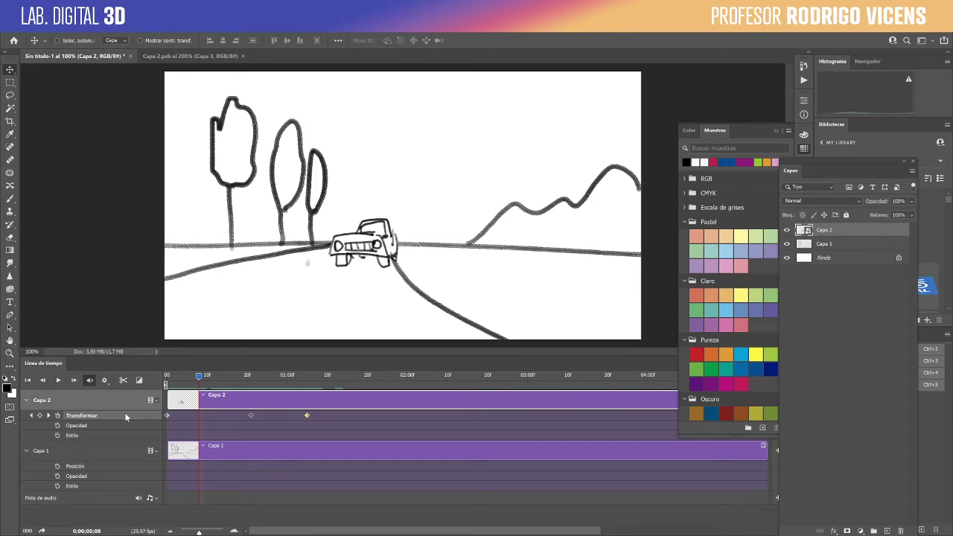
drag(218, 377, 314, 376)
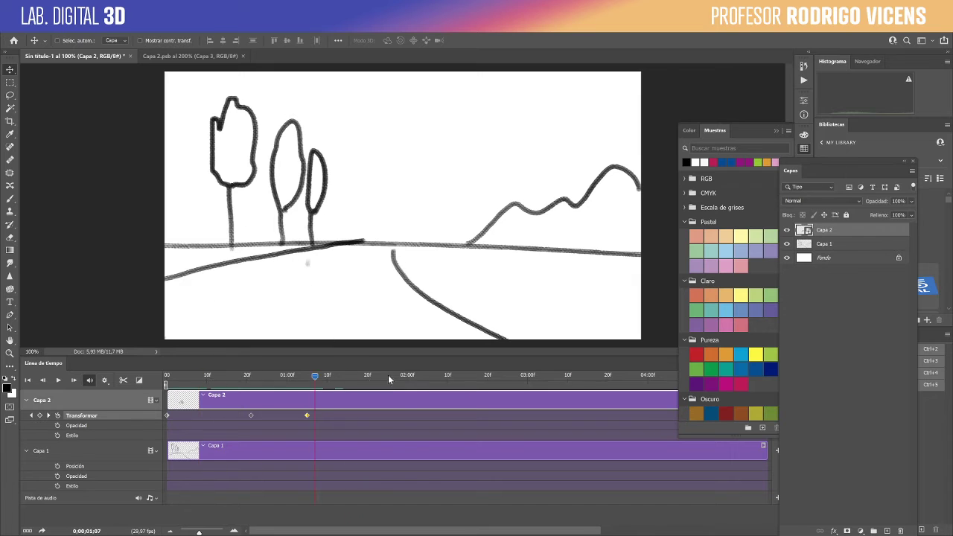
drag(388, 374, 298, 368)
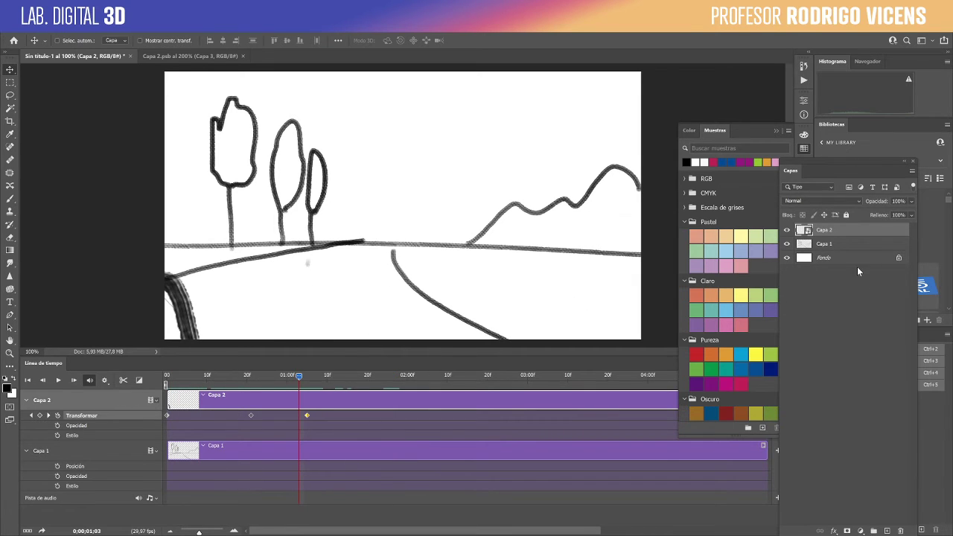
Step: Hide the layers Capa 2 and Capa 1 and add a new layer above them at the playhead
drag(875, 232, 834, 447)
click(786, 230)
click(786, 243)
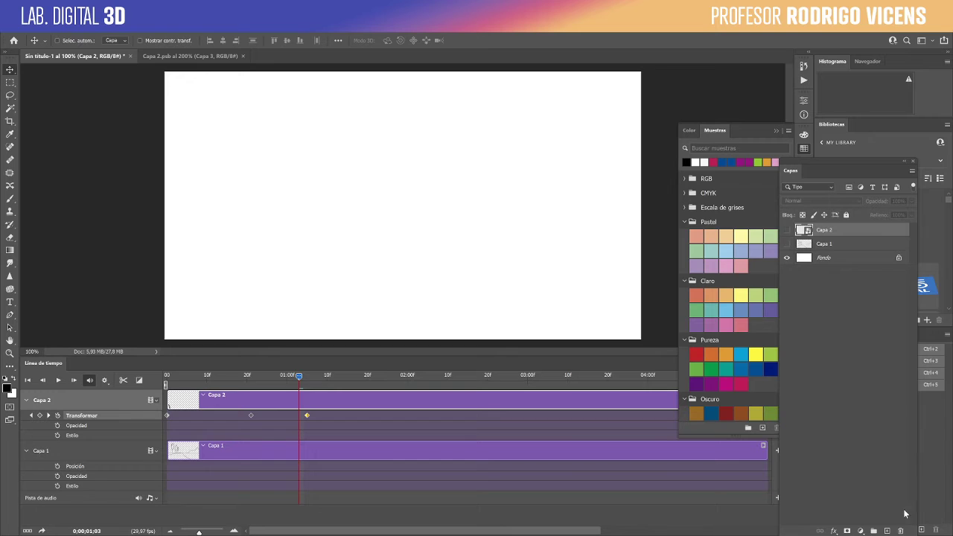
click(887, 530)
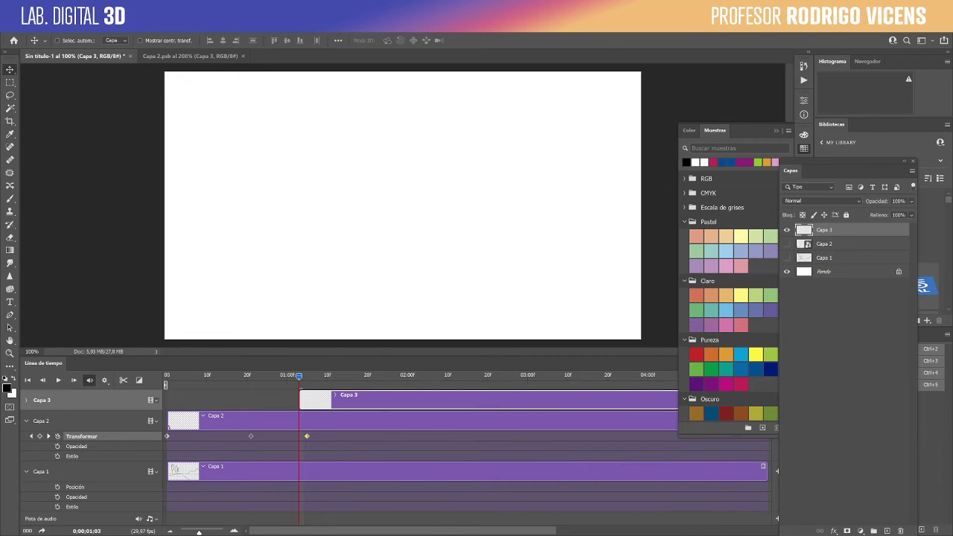
Step: Sketch a close-up of a smiling character with the Brush: face, eye, open mouth, long wavy hair, neck and shoulders
key(b)
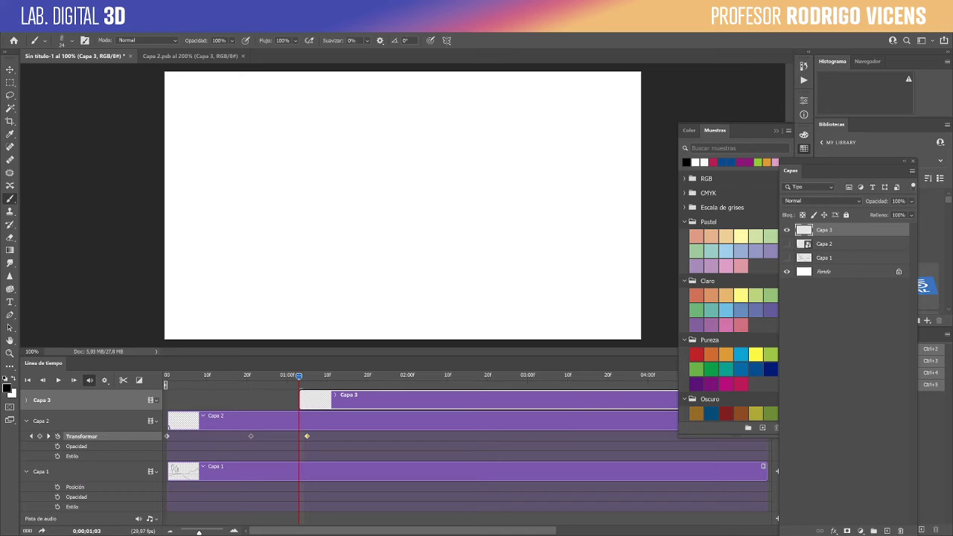
mouse_move(309, 149)
mouse_down()
mouse_move(320, 199)
mouse_move(355, 248)
mouse_move(423, 263)
mouse_move(442, 242)
mouse_move(458, 171)
mouse_up()
mouse_move(310, 115)
mouse_down()
mouse_move(406, 178)
mouse_move(591, 224)
mouse_up()
drag(339, 187, 422, 176)
mouse_move(370, 222)
mouse_down()
mouse_move(435, 197)
mouse_move(438, 210)
mouse_move(378, 225)
mouse_up()
drag(275, 103, 299, 72)
mouse_move(246, 150)
mouse_down()
mouse_move(279, 191)
mouse_move(301, 256)
mouse_move(329, 277)
mouse_move(384, 265)
mouse_up()
mouse_move(517, 74)
mouse_down()
mouse_move(585, 182)
mouse_move(599, 144)
mouse_move(617, 169)
mouse_move(599, 233)
mouse_move(549, 256)
mouse_move(448, 243)
mouse_move(435, 289)
mouse_up()
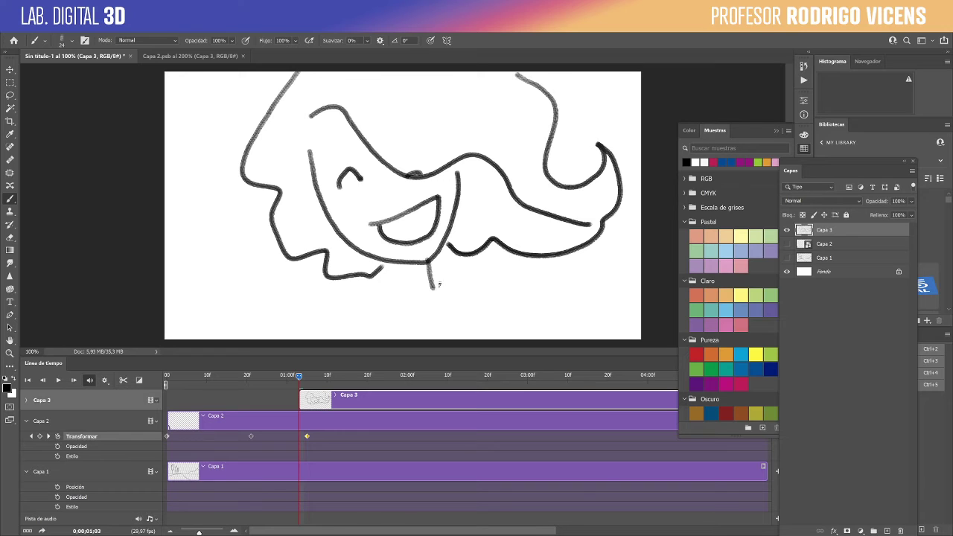
mouse_move(439, 246)
mouse_down()
mouse_move(452, 282)
mouse_move(396, 327)
mouse_up()
mouse_move(445, 292)
mouse_down()
mouse_move(521, 311)
mouse_move(554, 329)
mouse_up()
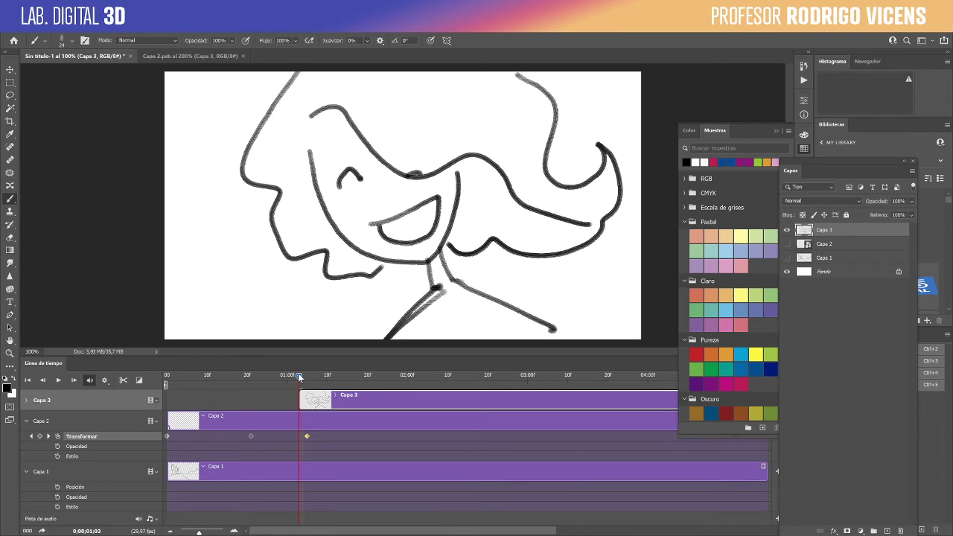
Step: Split the Capa 3 clip on the timeline at 0;00;01;12
drag(300, 377, 336, 376)
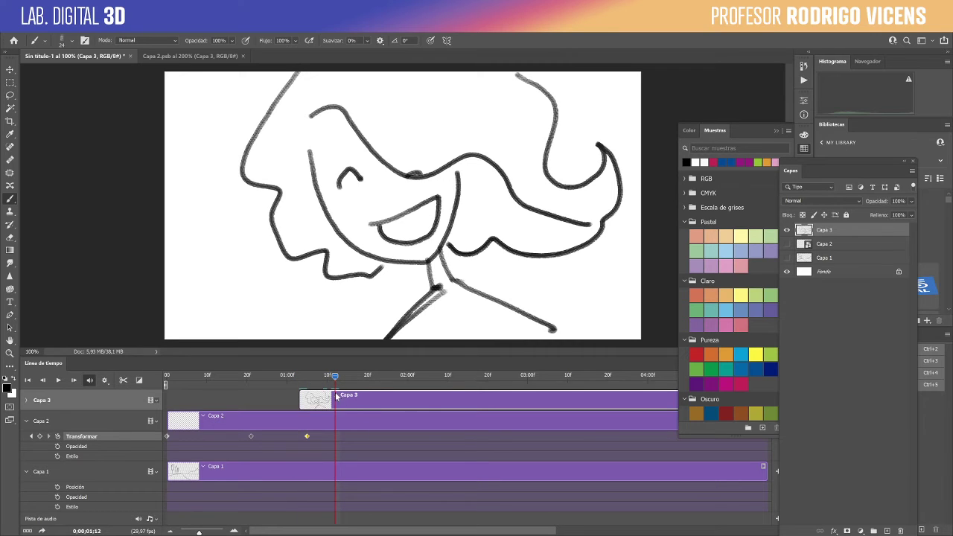
click(775, 130)
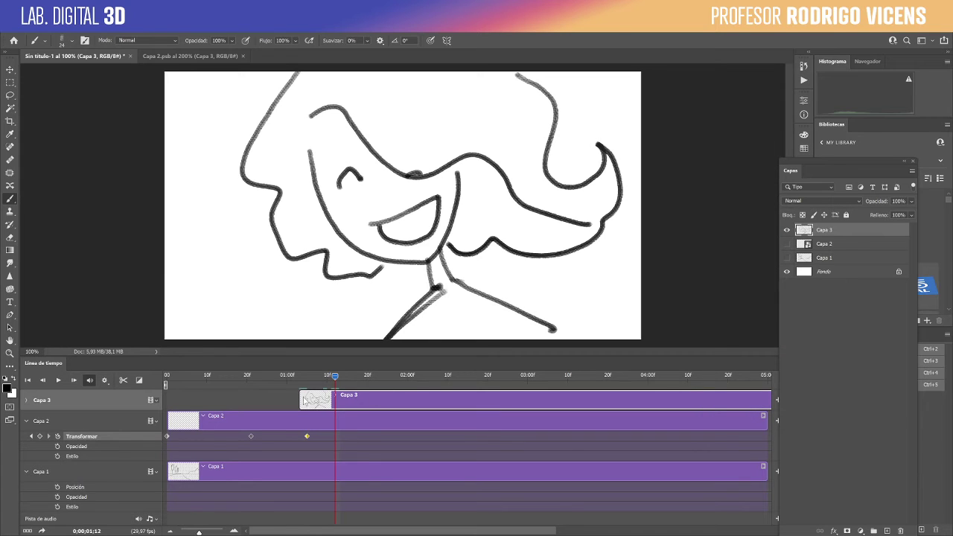
click(123, 381)
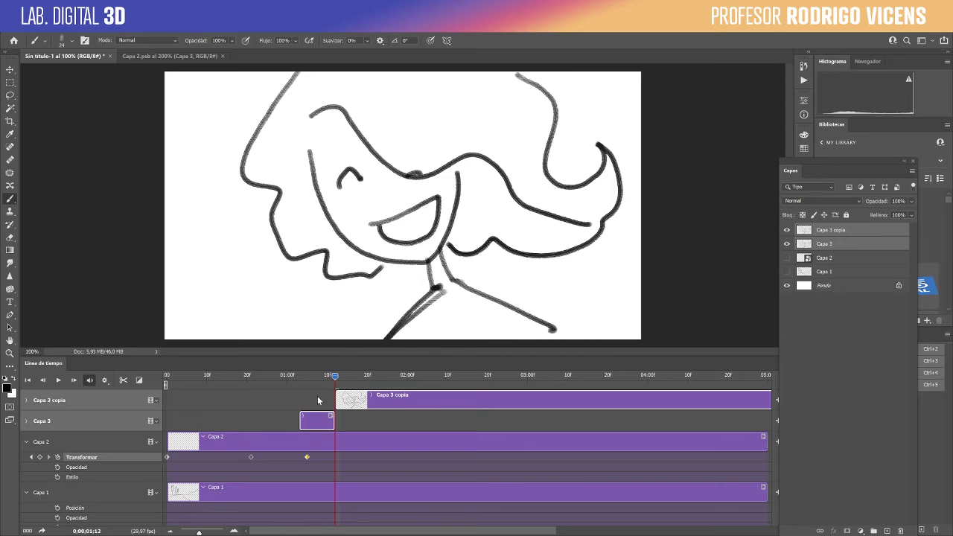
Step: Convert the layer Capa 3 copia to a smart object with the playhead at 0;00;01;16
click(318, 400)
click(343, 376)
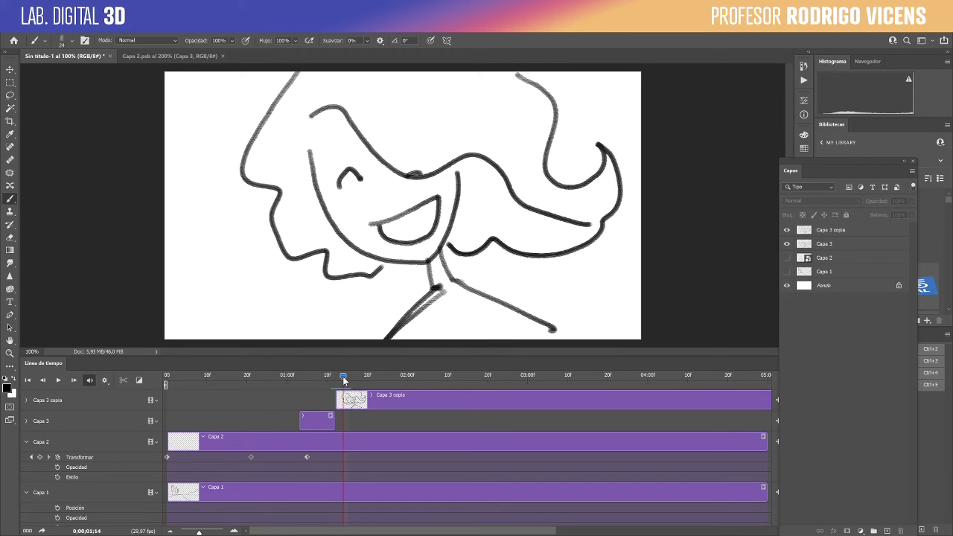
click(328, 419)
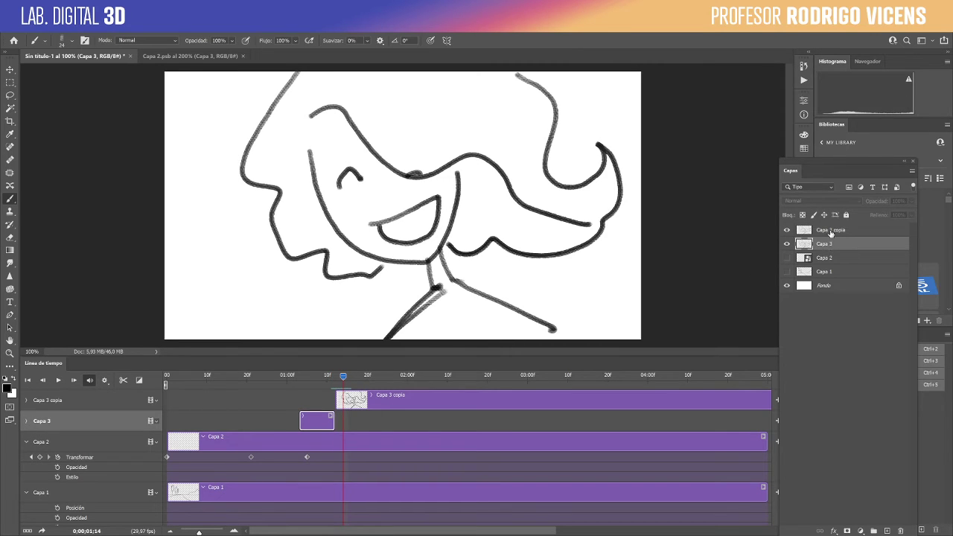
click(831, 233)
drag(343, 376, 351, 376)
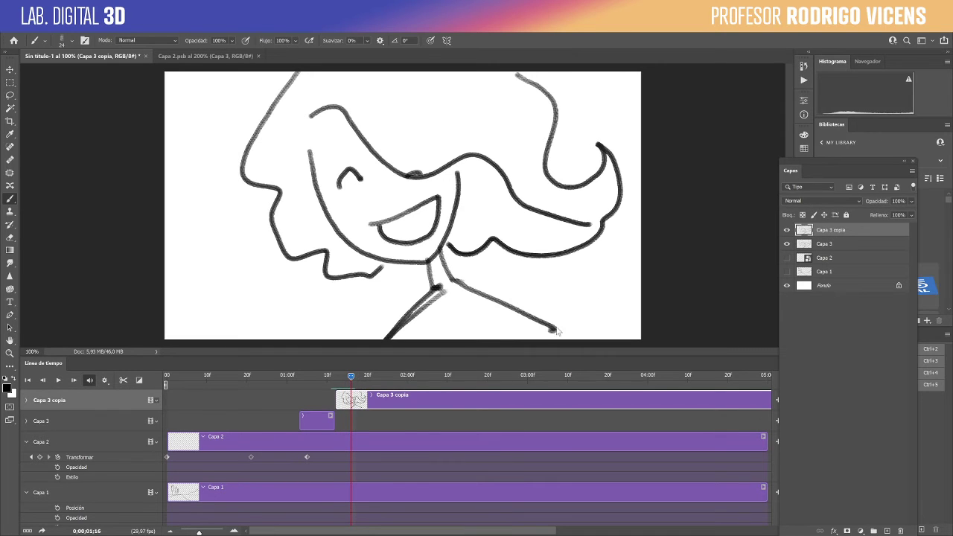
right_click(846, 235)
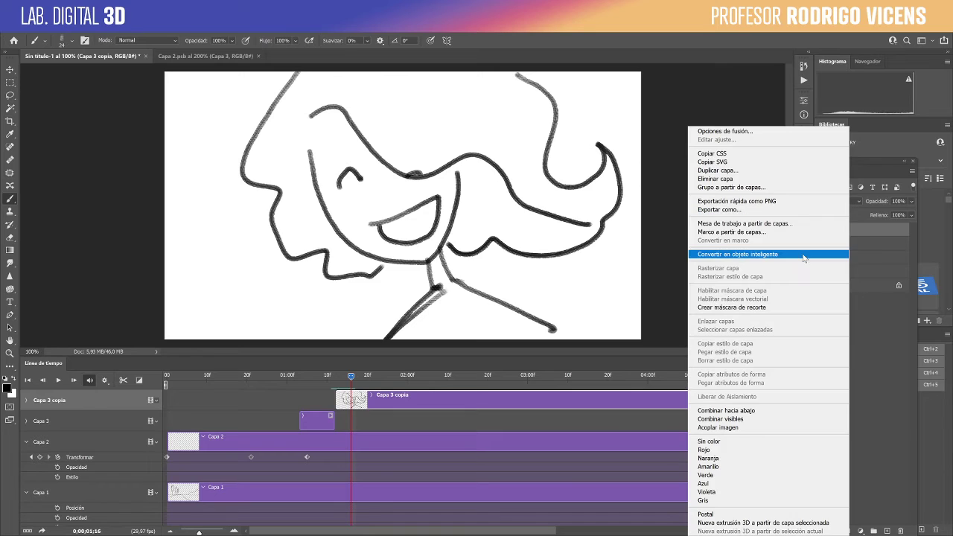
click(831, 256)
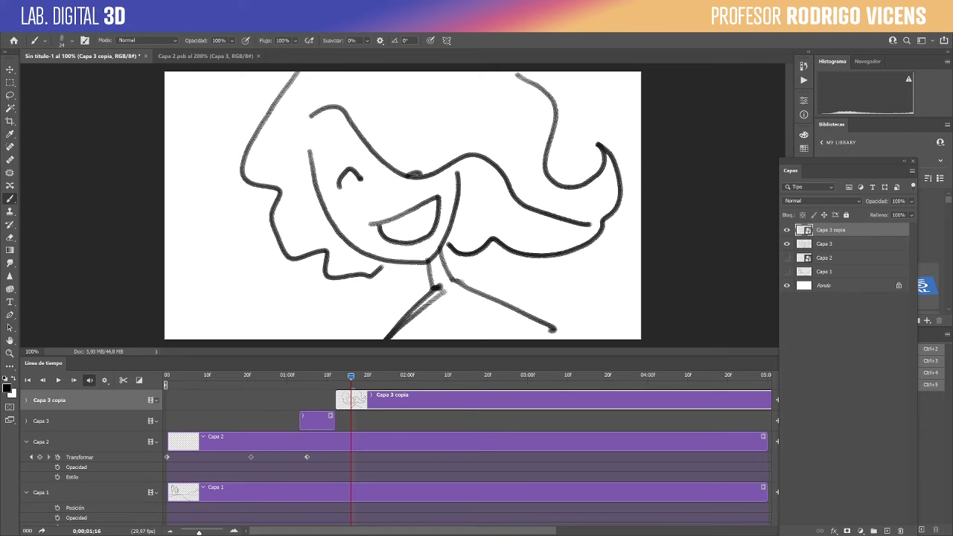
click(52, 33)
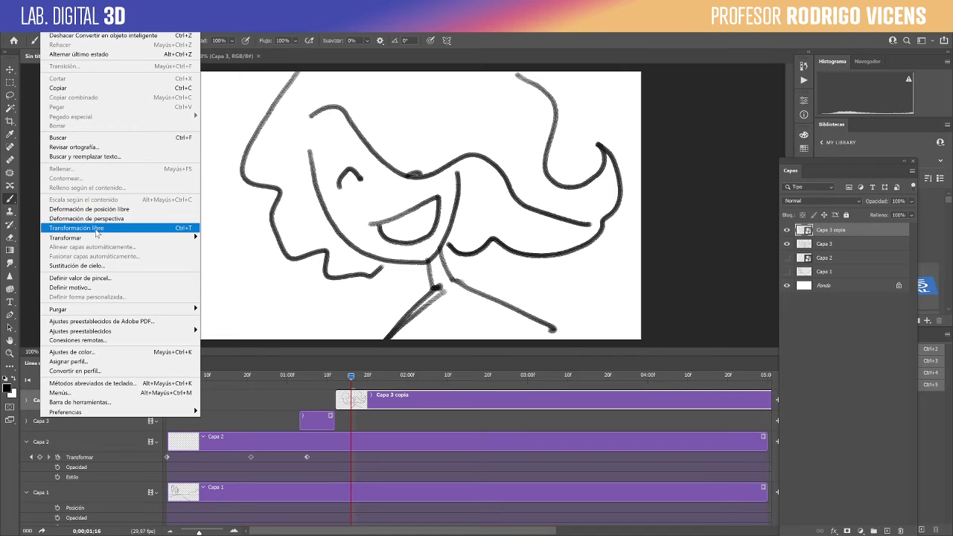
click(108, 210)
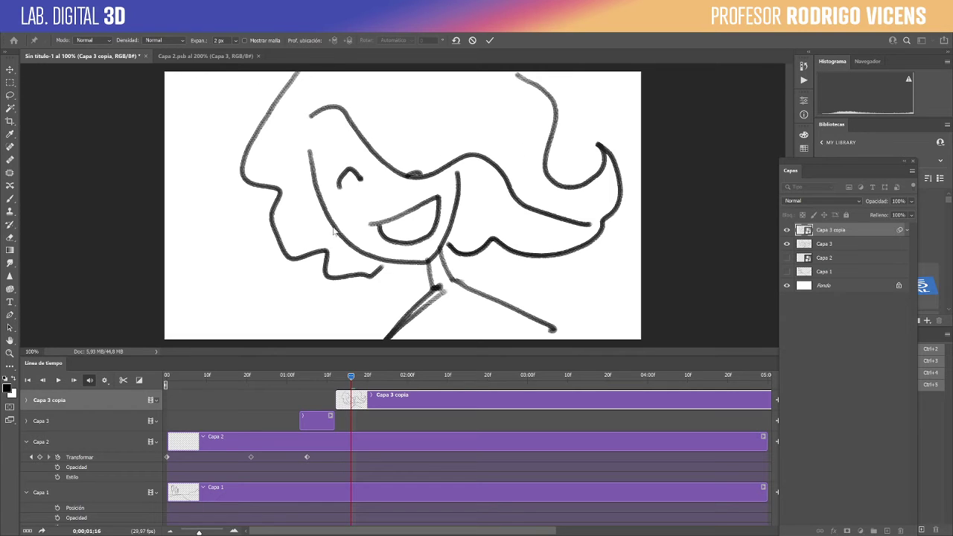
click(351, 120)
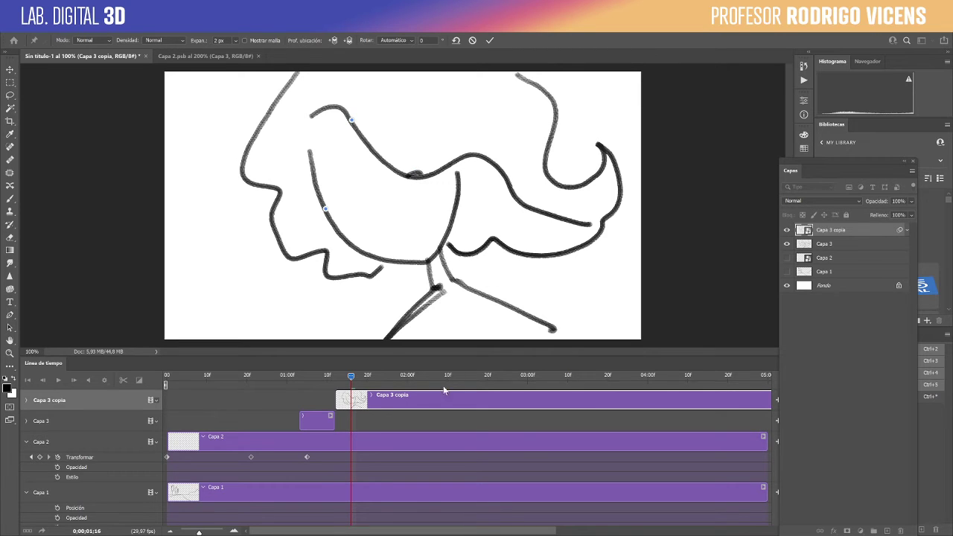
click(472, 40)
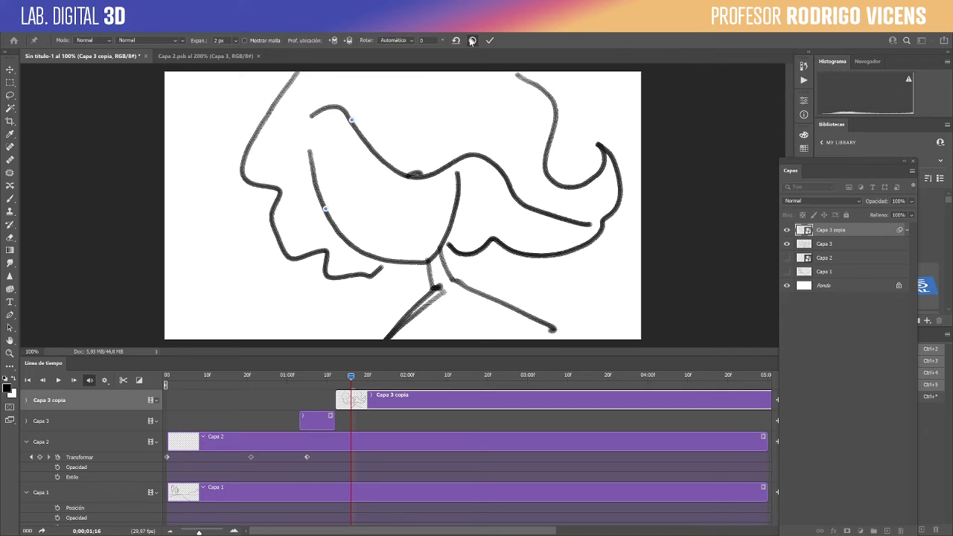
Step: Open the contents of smart object Capa 3 copia without colour management, lasso the character's whole silhouette and add a new layer
double_click(805, 231)
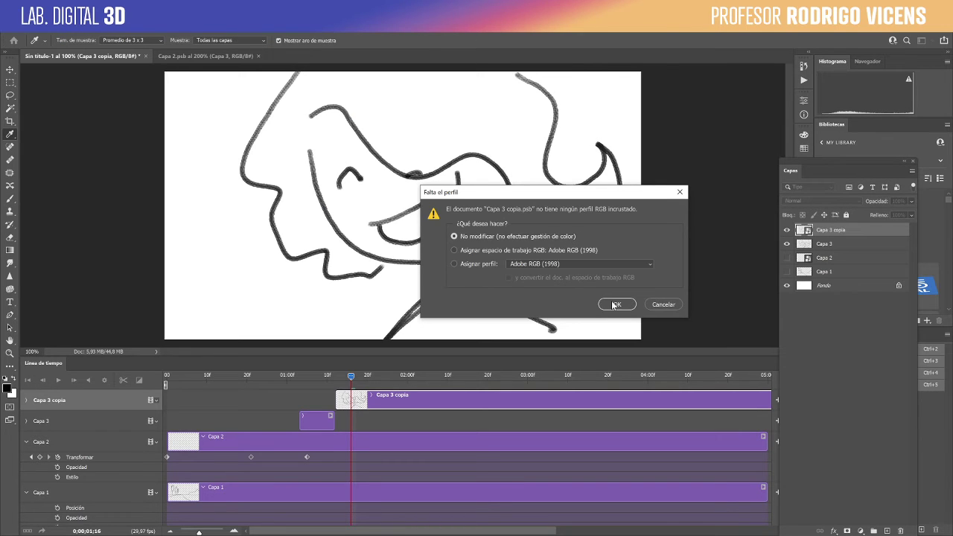
click(615, 305)
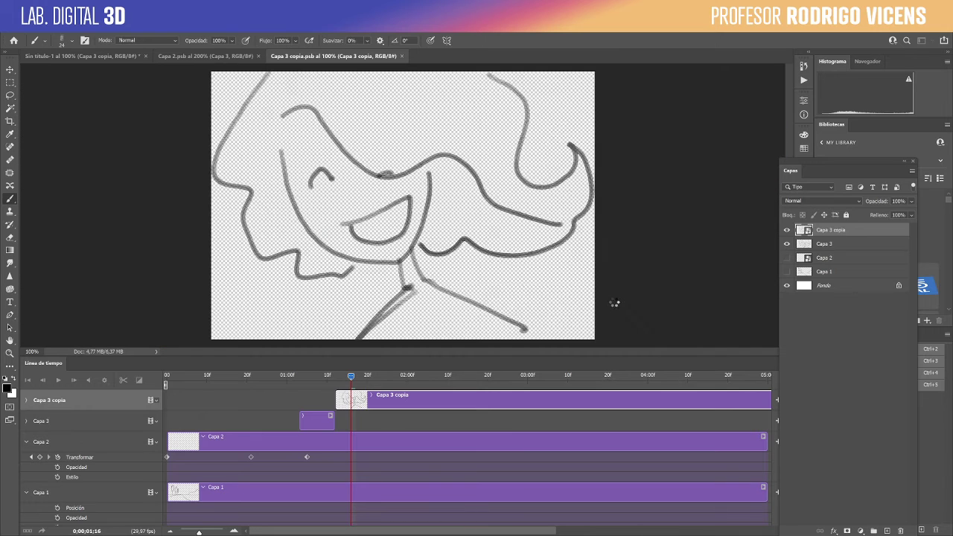
key(l)
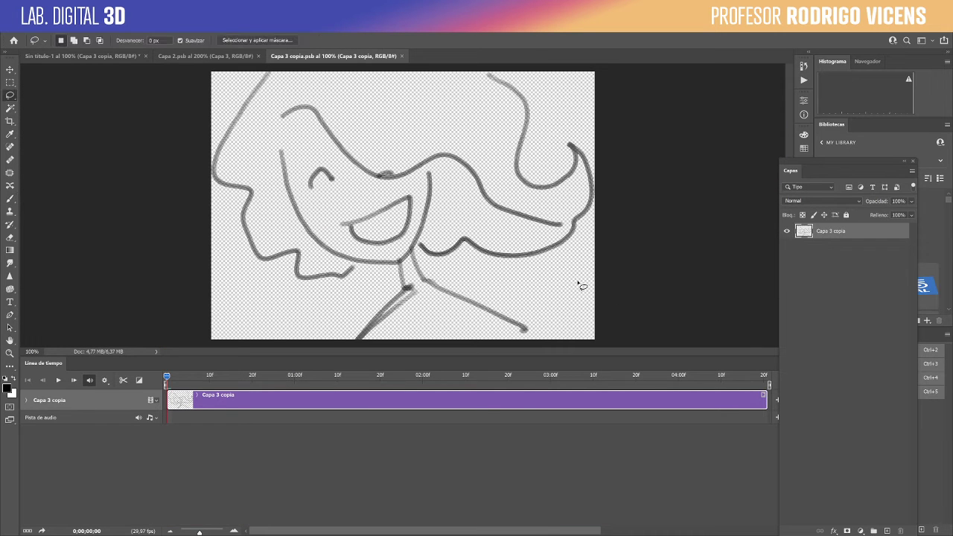
mouse_move(269, 75)
mouse_down()
mouse_move(215, 180)
mouse_move(255, 198)
mouse_move(250, 240)
mouse_move(260, 257)
mouse_move(296, 248)
mouse_move(302, 272)
mouse_move(396, 267)
mouse_move(398, 295)
mouse_move(347, 355)
mouse_move(557, 350)
mouse_move(440, 295)
mouse_move(423, 253)
mouse_move(465, 240)
mouse_move(481, 252)
mouse_move(556, 258)
mouse_move(587, 213)
mouse_move(595, 175)
mouse_move(566, 135)
mouse_move(575, 153)
mouse_move(534, 185)
mouse_move(519, 170)
mouse_move(526, 114)
mouse_move(508, 87)
mouse_move(419, 68)
mouse_move(270, 76)
mouse_up()
click(887, 530)
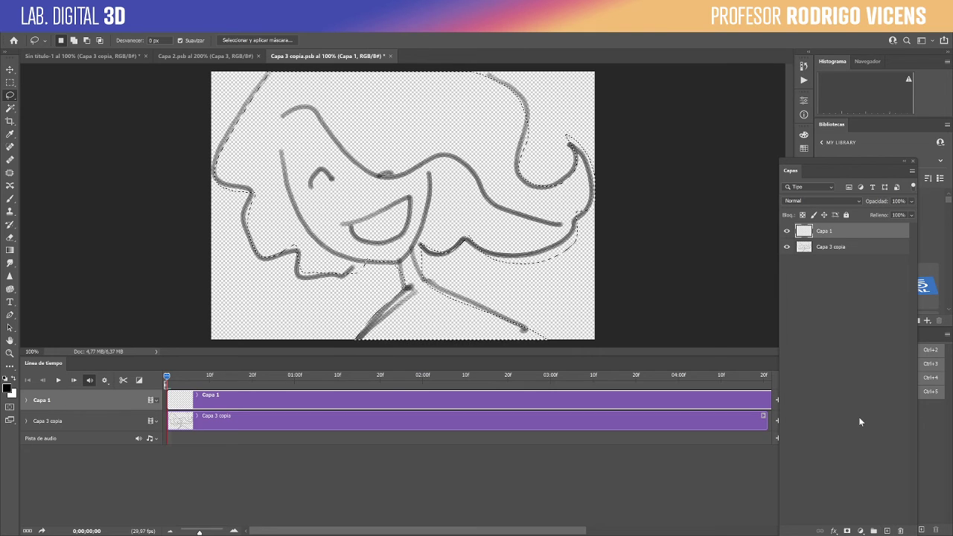
Step: Fill the silhouette selection with white on the new layer, deselect it and move the layer below the line drawing
key(alt+i)
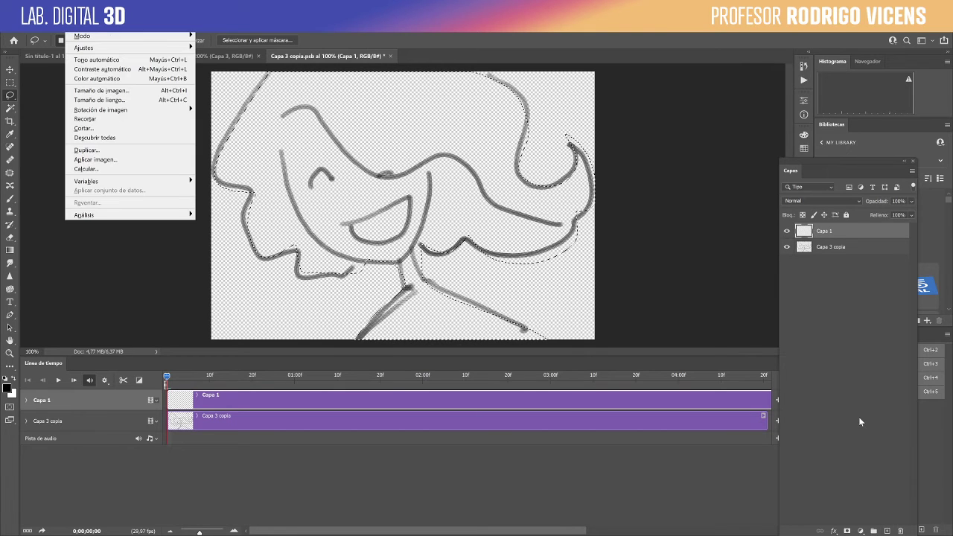
click(799, 233)
click(808, 233)
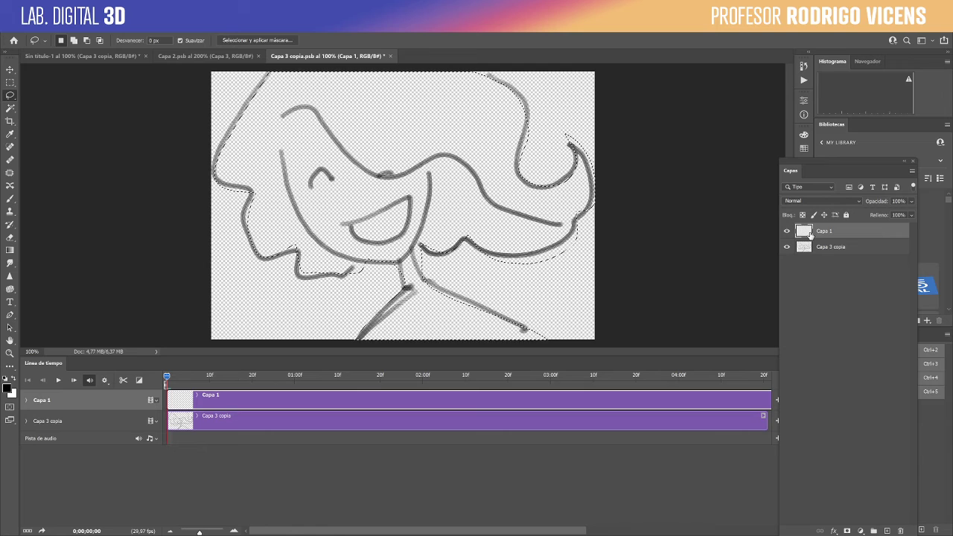
key(alt+BackSpace)
key(ctrl+BackSpace)
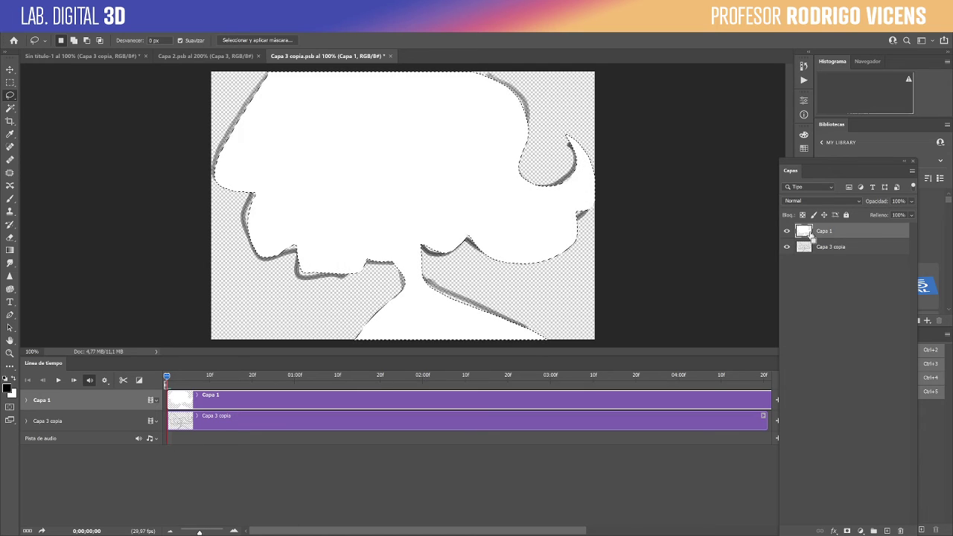
key(ctrl+d)
drag(850, 233, 849, 257)
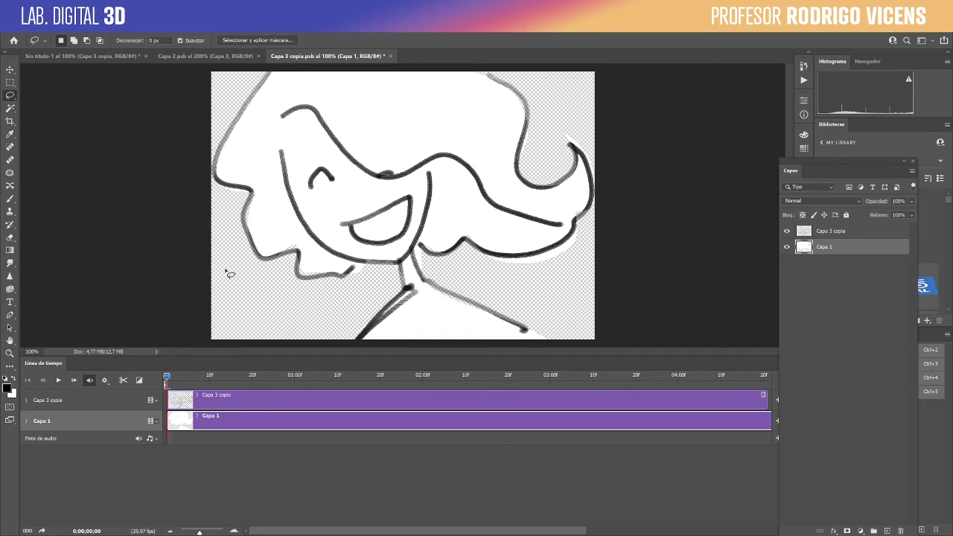
Step: Save the smart object's contents and return to the Sin título-1 document, placing the playhead at 0;00;01;15
click(223, 57)
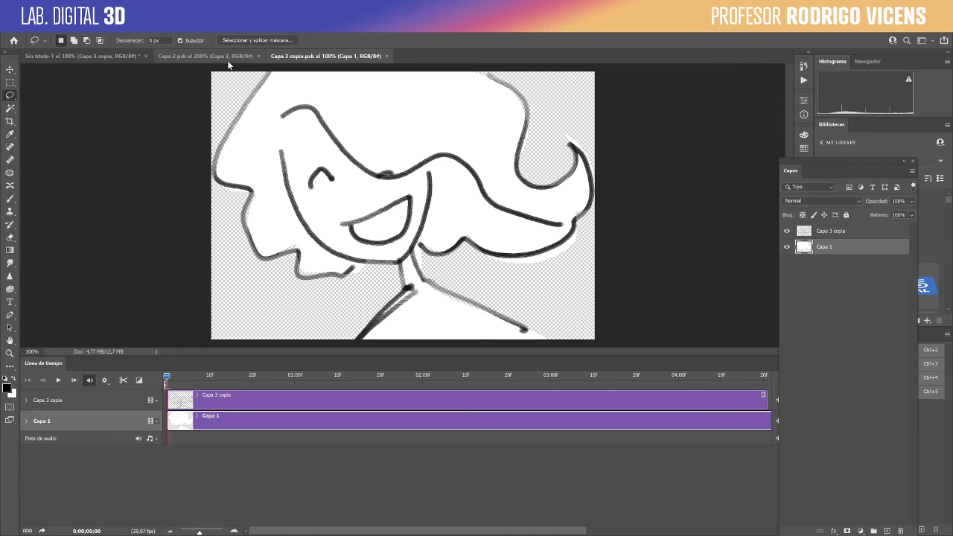
click(109, 56)
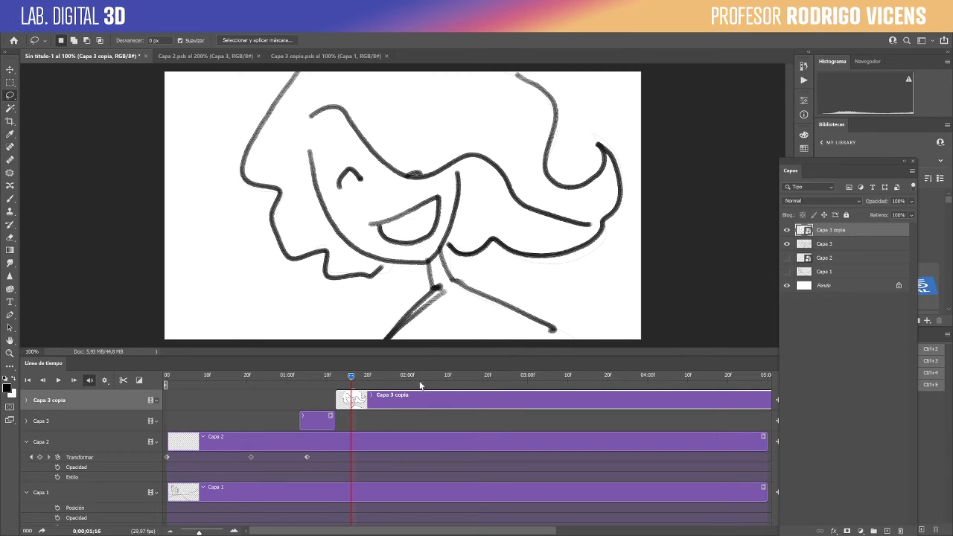
mouse_move(353, 383)
mouse_down()
mouse_move(319, 379)
mouse_move(347, 380)
mouse_up()
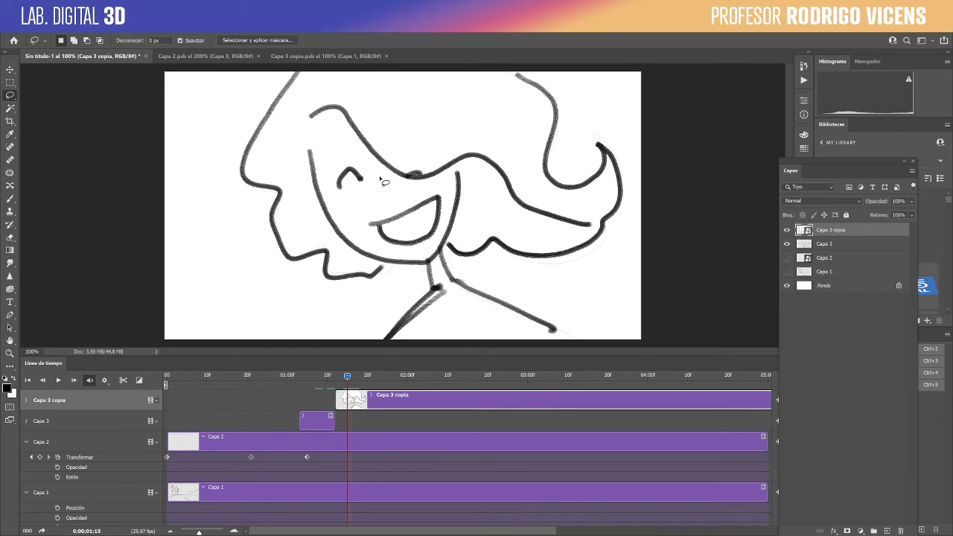
Step: Hide the Fondo layer and scrub between the Capa 3 and Capa 3 copia clips, ending at 0;00;01;16
click(787, 286)
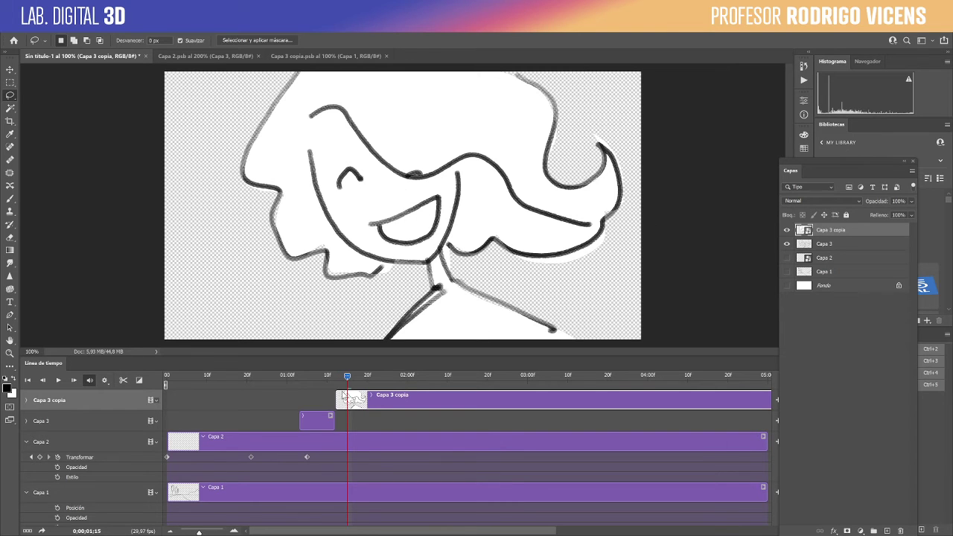
click(318, 375)
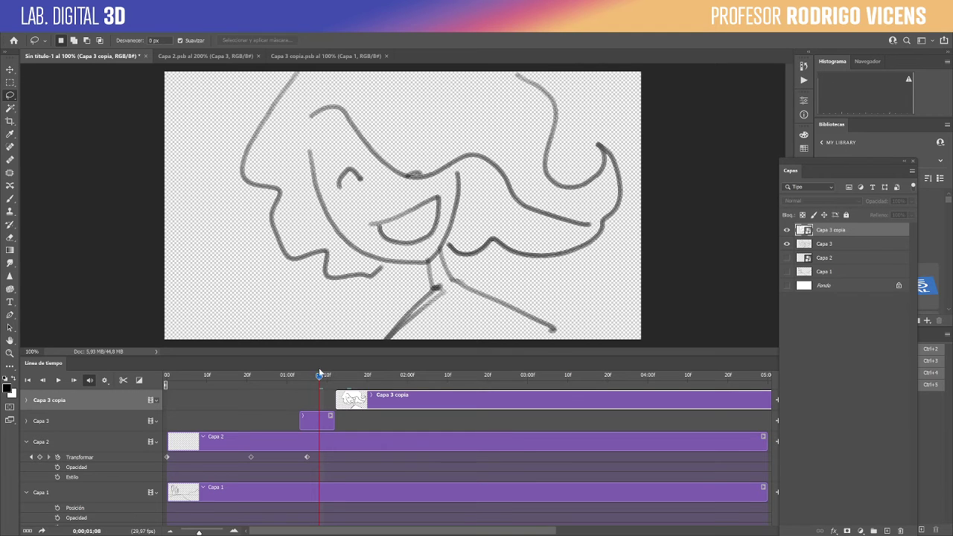
click(324, 375)
drag(329, 377, 351, 377)
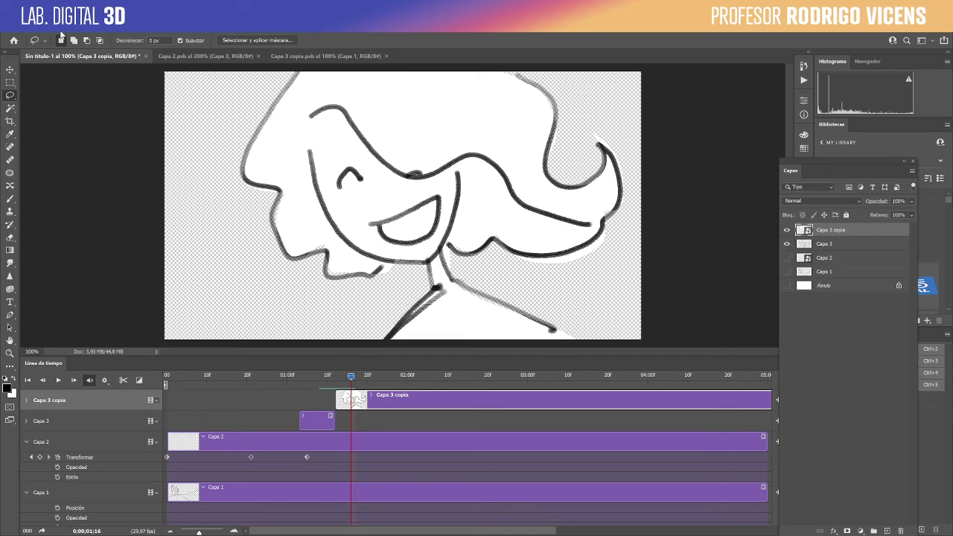
click(58, 26)
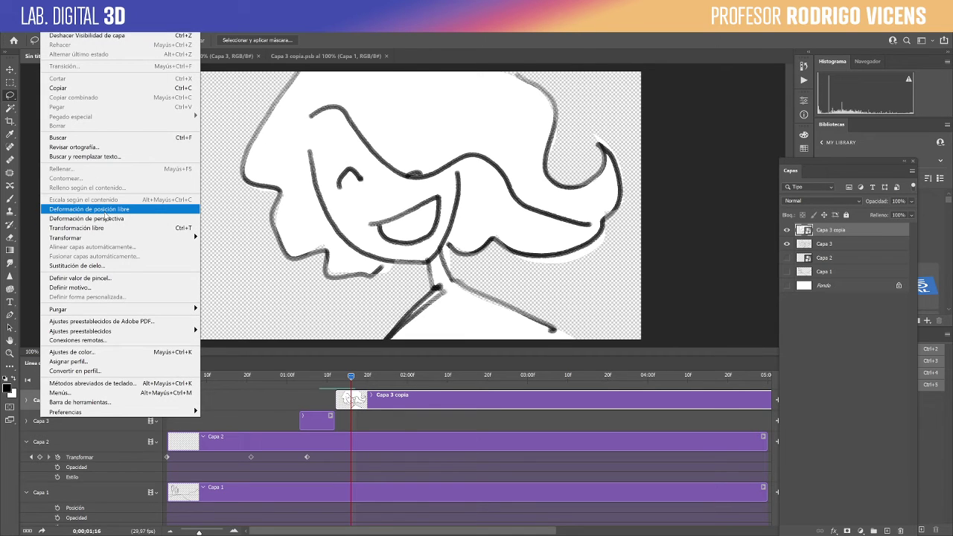
click(104, 210)
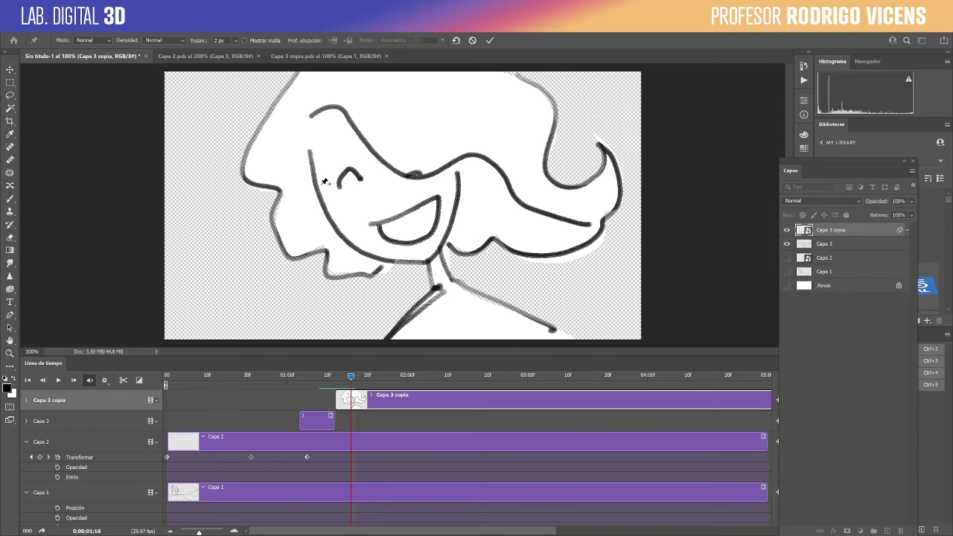
click(322, 151)
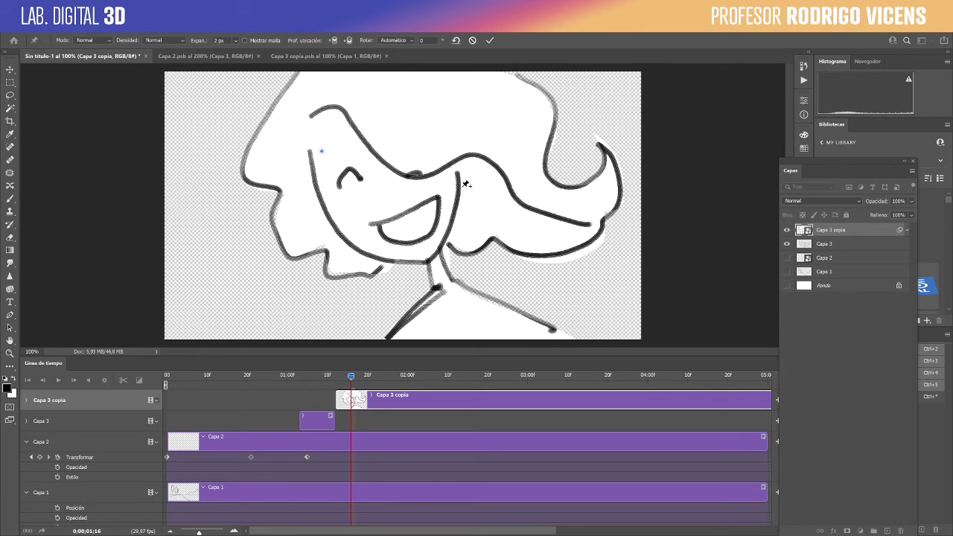
click(441, 150)
click(473, 40)
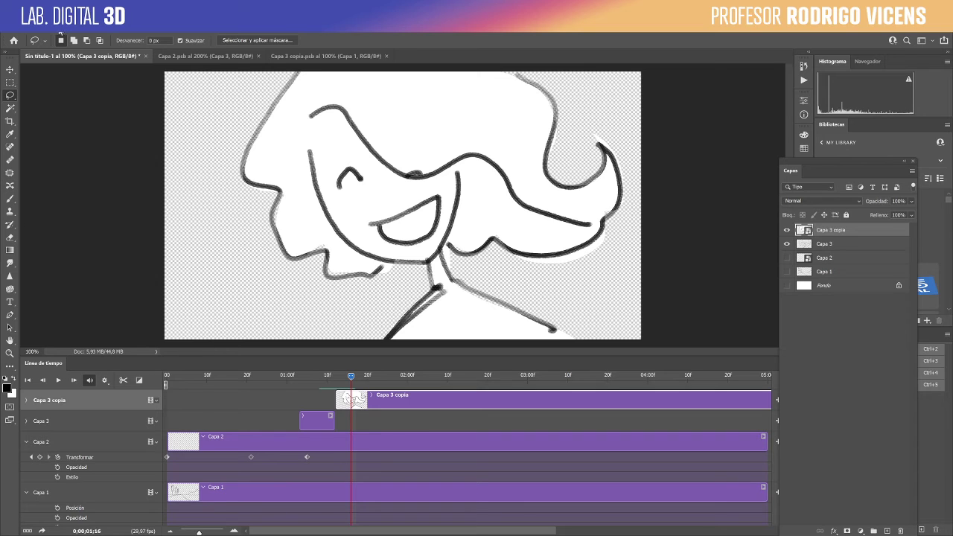
Step: Puppet-warp Capa 3 copia: pin the hair tip, top of the head and shoulder, and pull the hair tip slightly down and outward
click(60, 32)
click(115, 211)
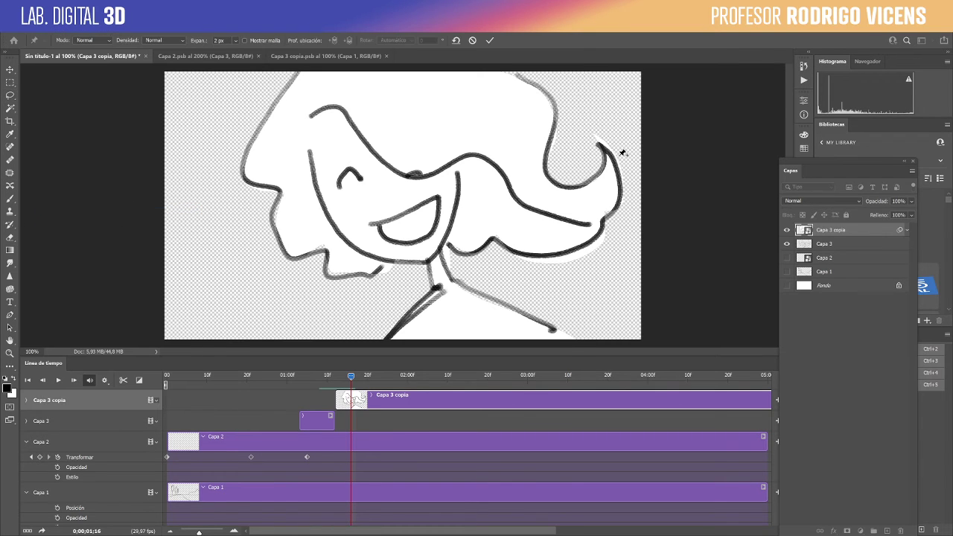
click(612, 176)
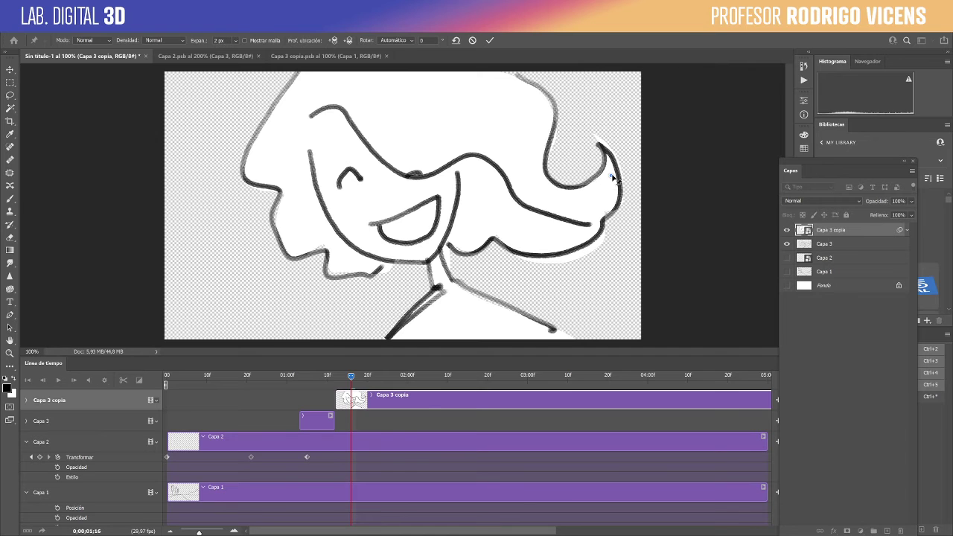
mouse_move(612, 176)
mouse_down()
mouse_move(642, 169)
mouse_move(669, 224)
mouse_move(564, 140)
mouse_move(667, 232)
mouse_move(610, 176)
mouse_up()
click(493, 72)
click(562, 338)
drag(612, 177, 618, 195)
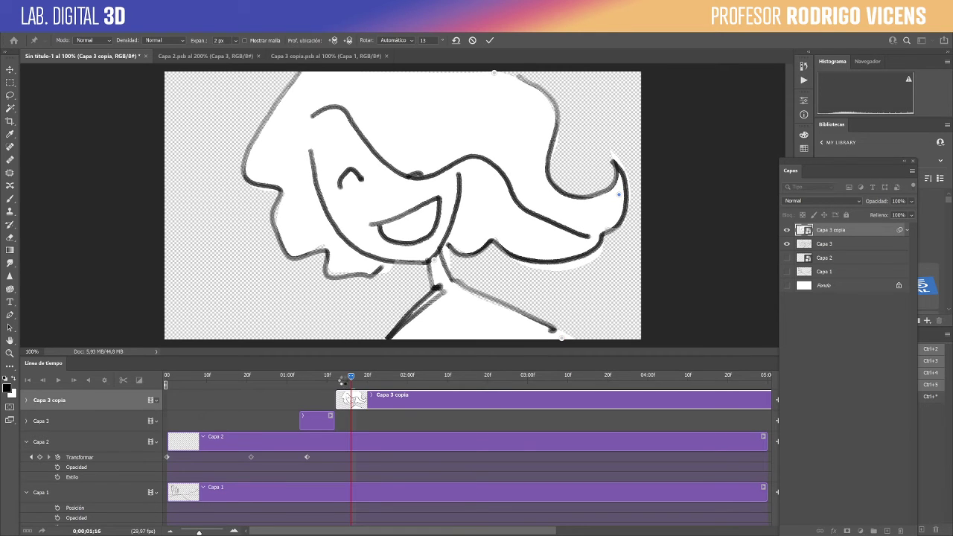
key(Return)
Step: Split the Capa 3 copia clip at 0;00;01;16 and move the playhead to 0;00;01;20
mouse_move(354, 378)
mouse_down()
mouse_move(314, 376)
mouse_move(350, 377)
mouse_up()
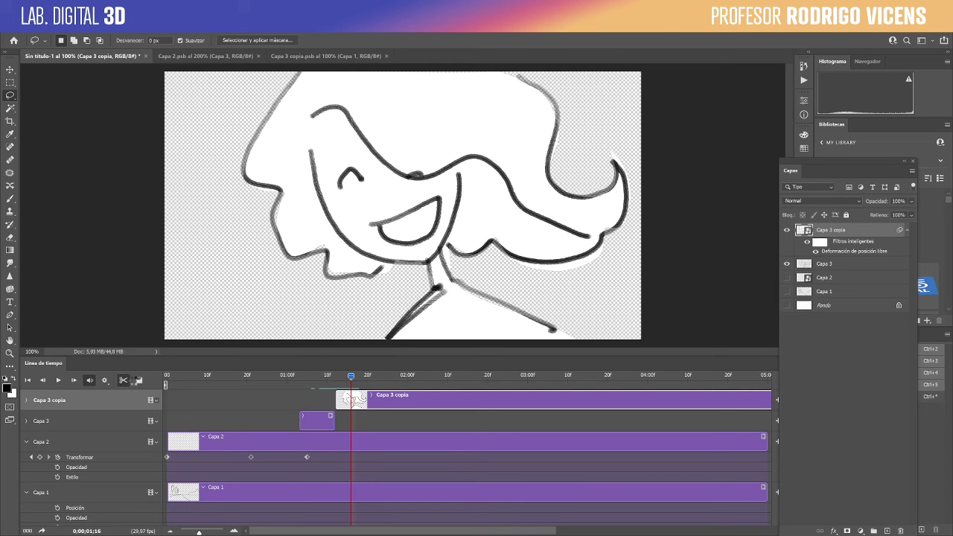
click(125, 379)
drag(359, 375, 366, 376)
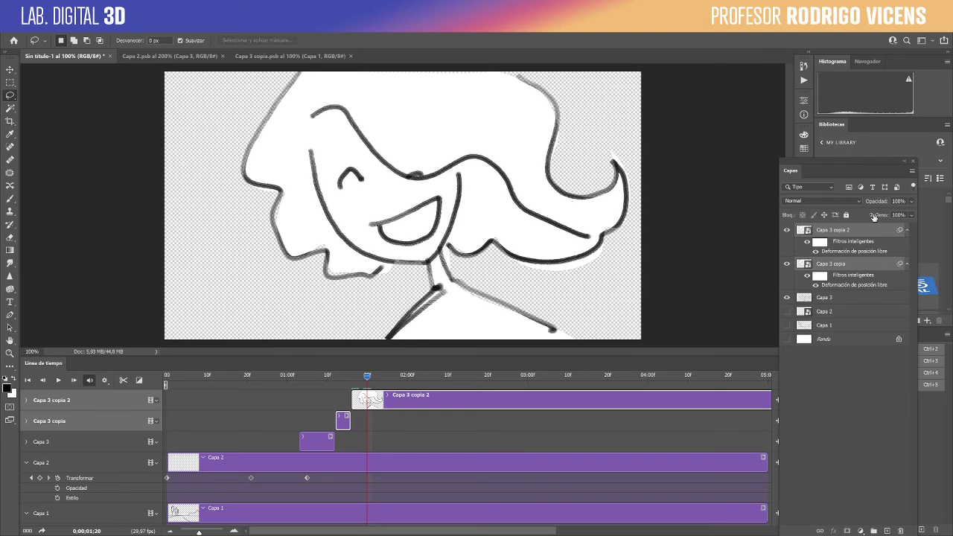
Step: Re-edit the Puppet Warp on Capa 3 copia 2 and pull the hair tip up and slightly inward
click(849, 253)
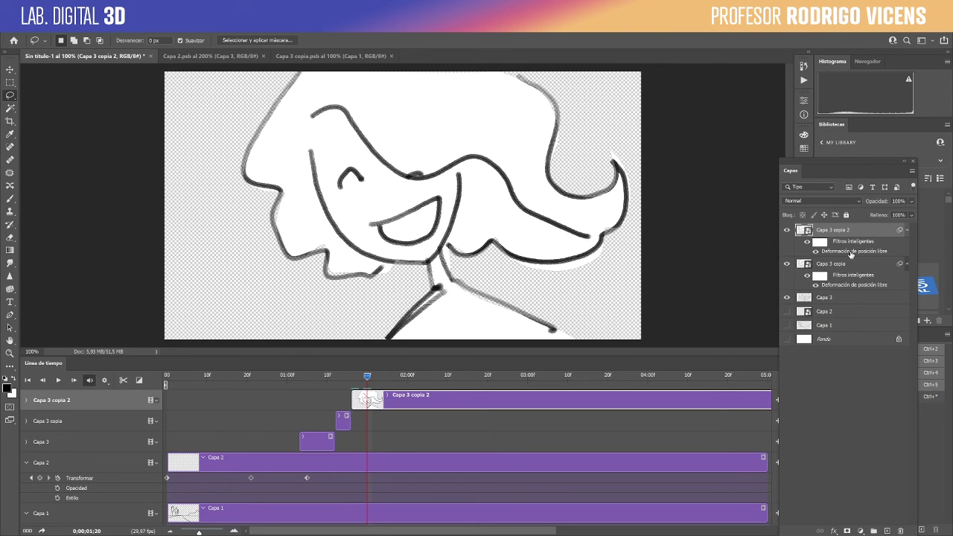
double_click(851, 254)
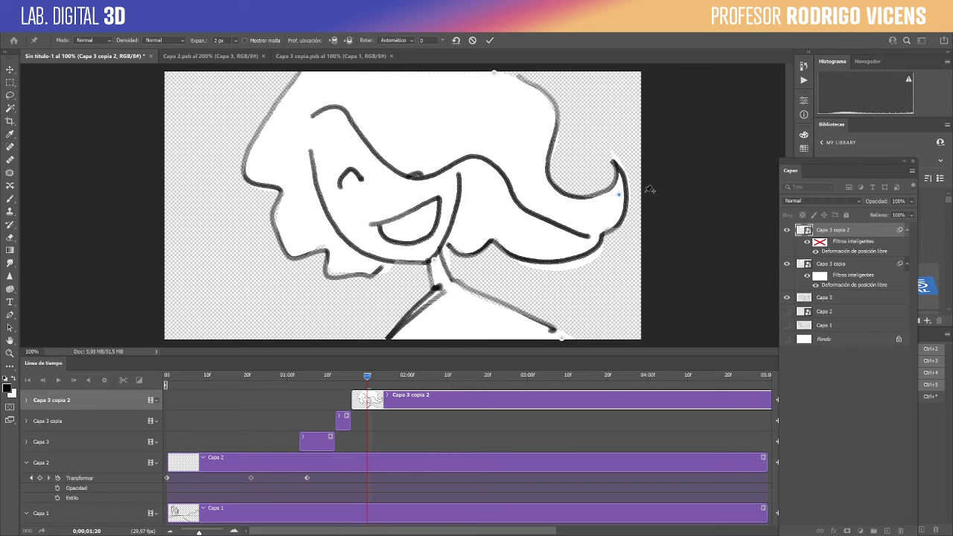
drag(618, 194, 605, 155)
key(Return)
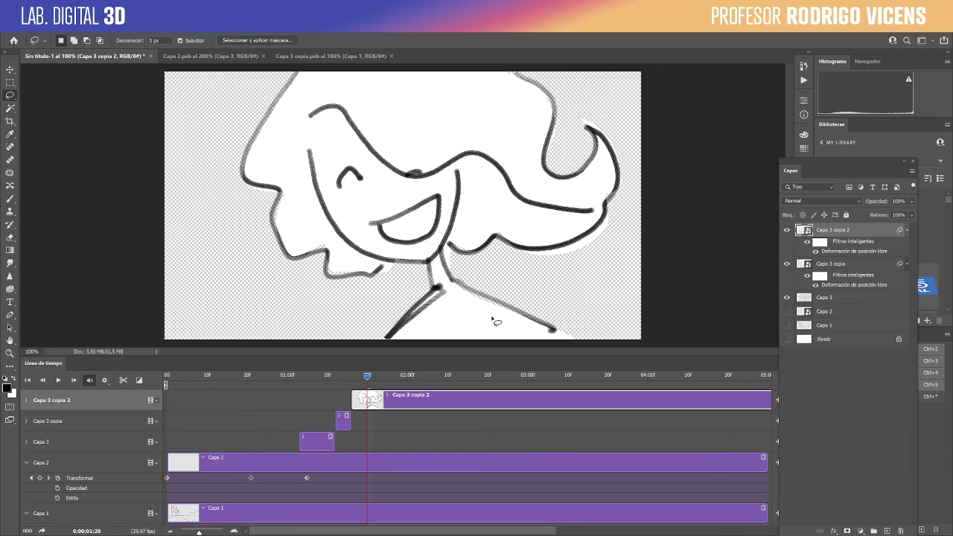
Step: Scrub back and forth across the Capa 3, Capa 3 copia and Capa 3 copia 2 clips to check the new hair pose
drag(363, 375, 323, 382)
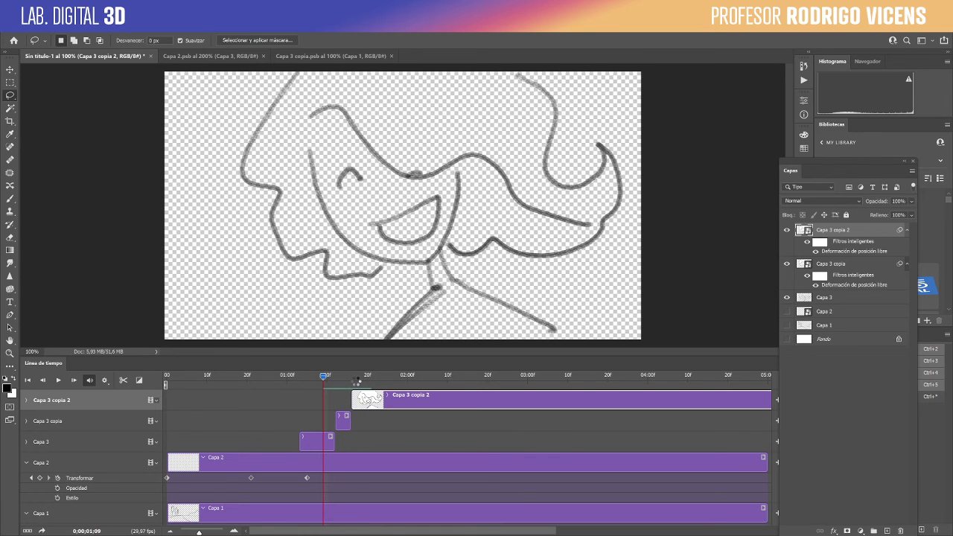
click(356, 379)
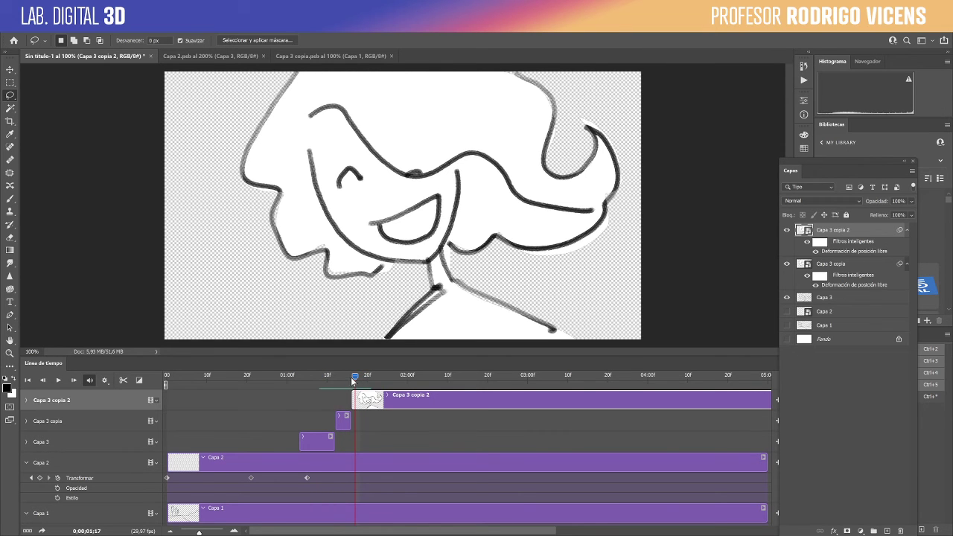
drag(358, 375, 343, 375)
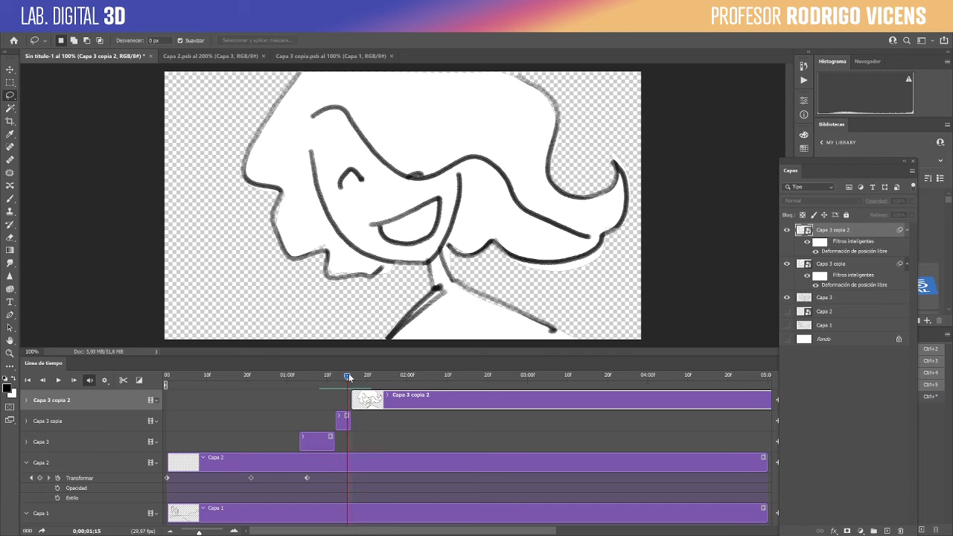
mouse_move(346, 374)
mouse_down()
mouse_move(324, 378)
mouse_move(379, 378)
mouse_up()
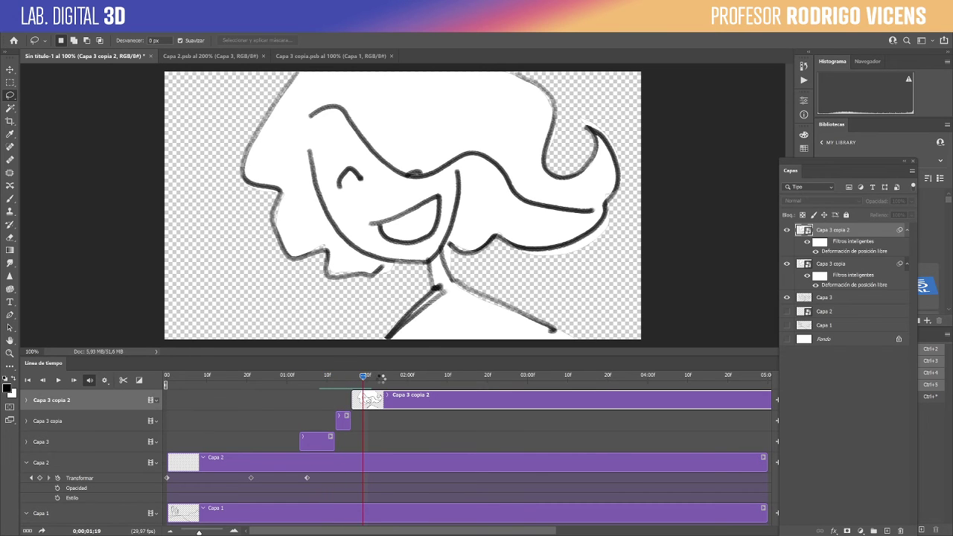
Step: Rasterize the Capa 3 copia 2 and Capa 3 copia smart object layers
right_click(871, 233)
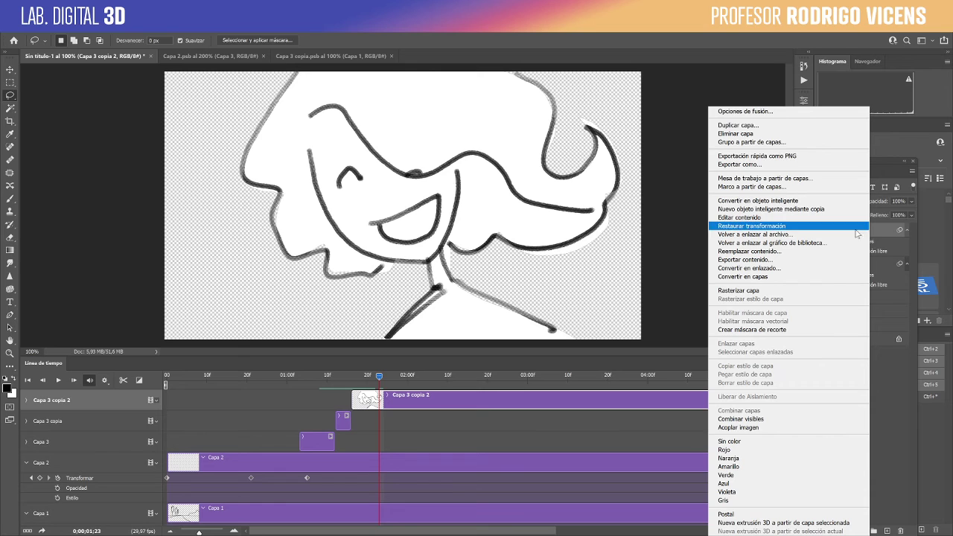
click(826, 290)
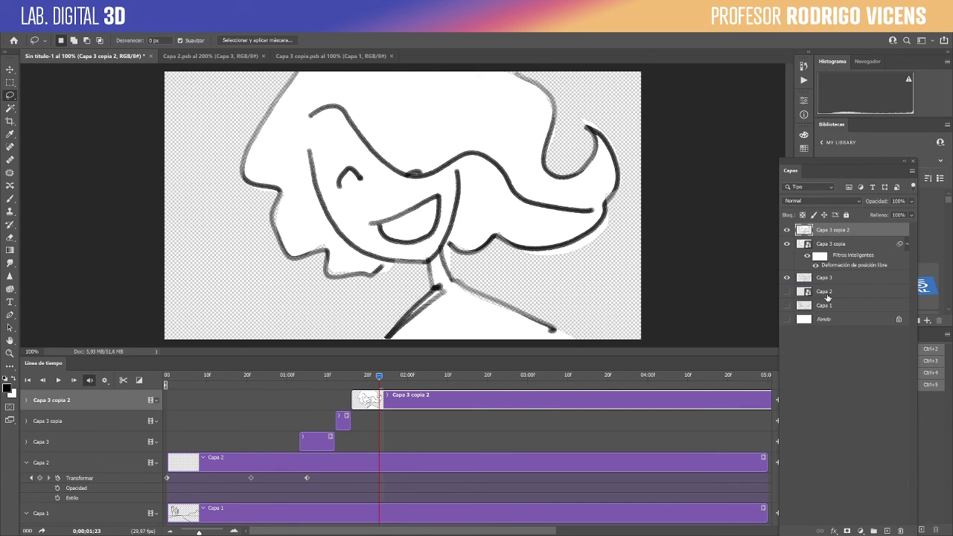
right_click(866, 244)
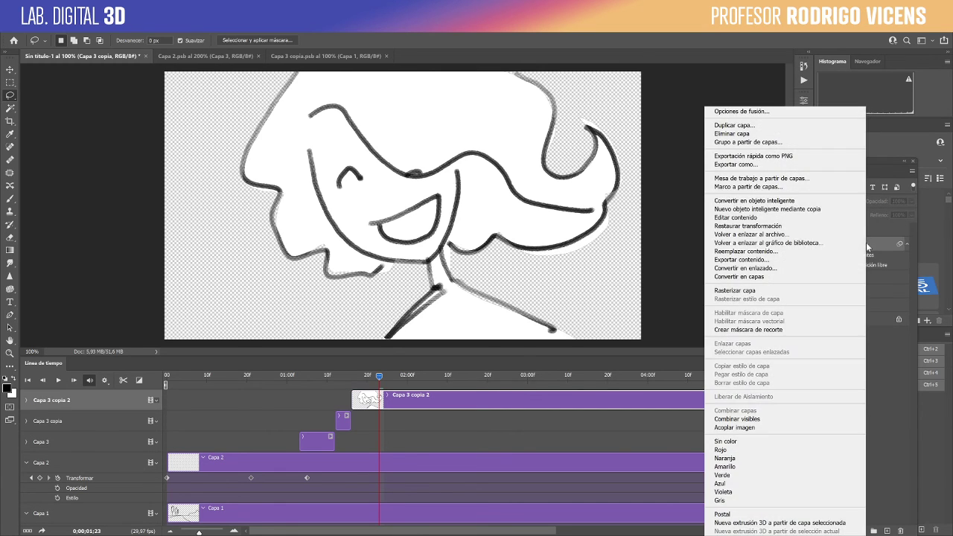
click(828, 291)
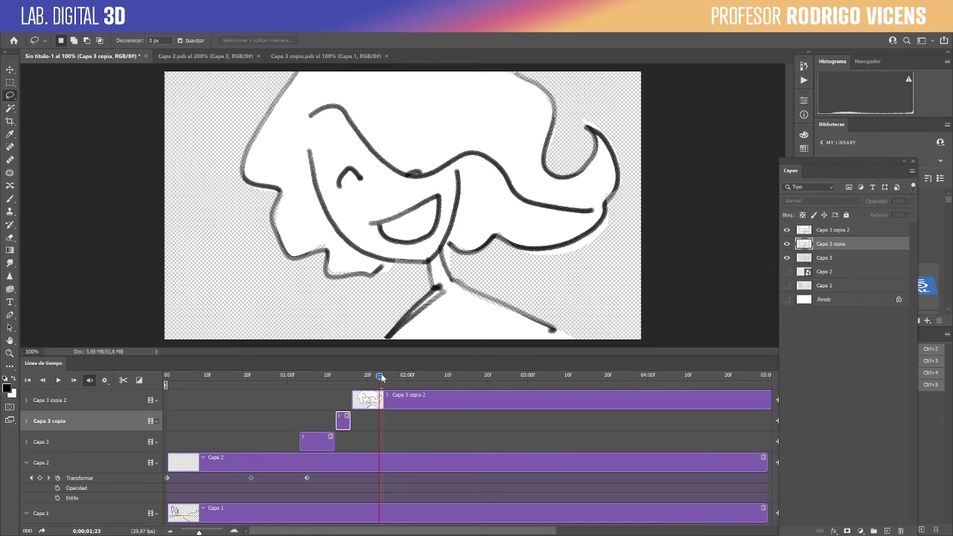
Step: Split the Capa 3 copia 2 clip at 0;00;01;23 and delete the part after the cut
mouse_move(381, 377)
mouse_down()
mouse_move(320, 376)
mouse_move(389, 376)
mouse_move(337, 376)
mouse_move(379, 377)
mouse_up()
key(c)
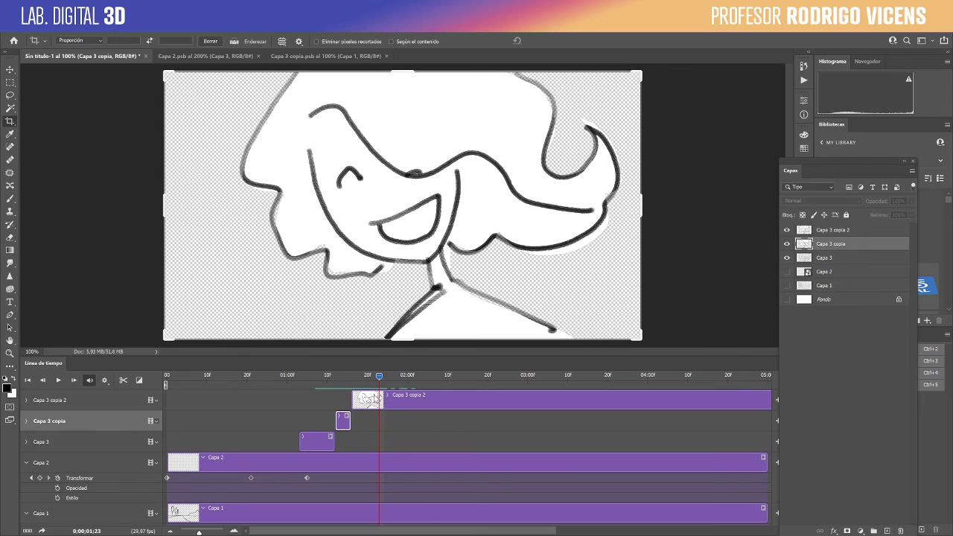
click(389, 411)
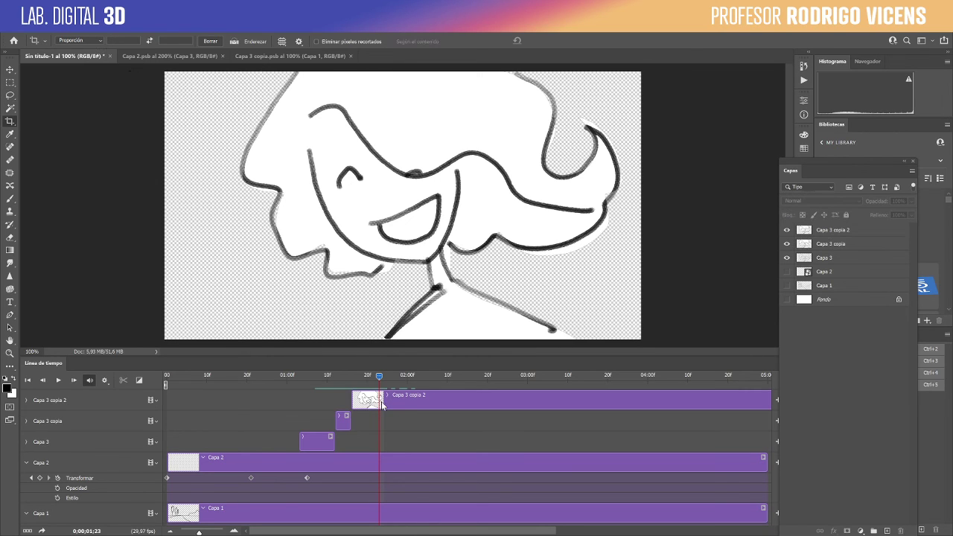
click(382, 400)
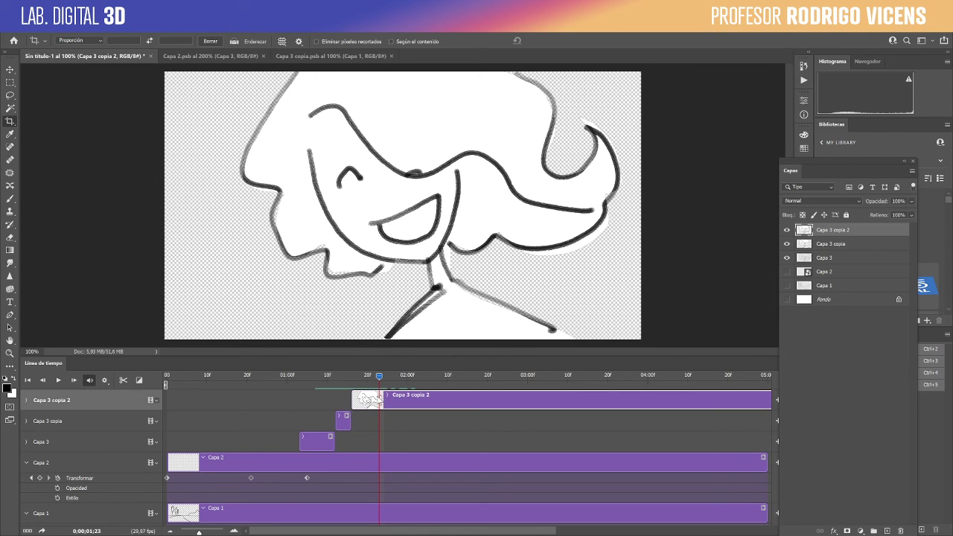
click(124, 381)
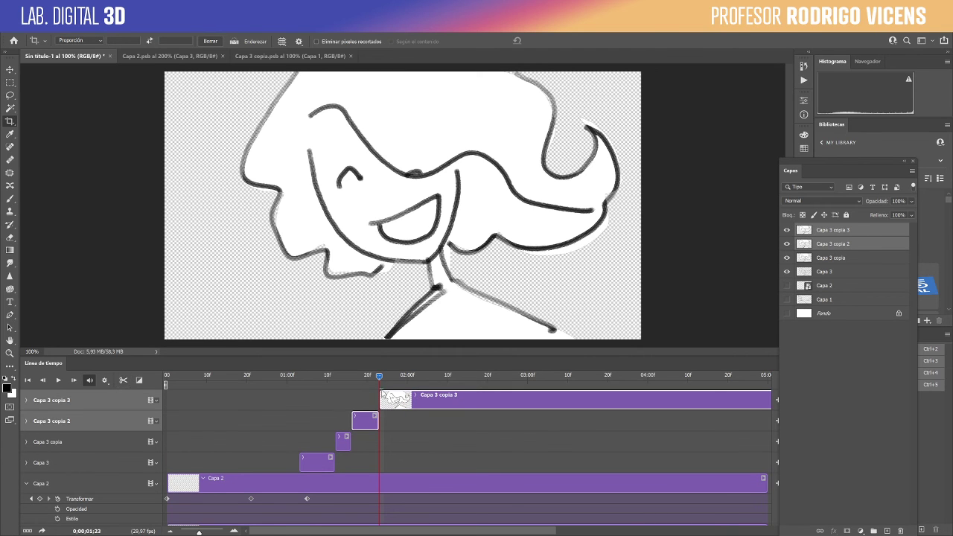
click(390, 397)
key(Delete)
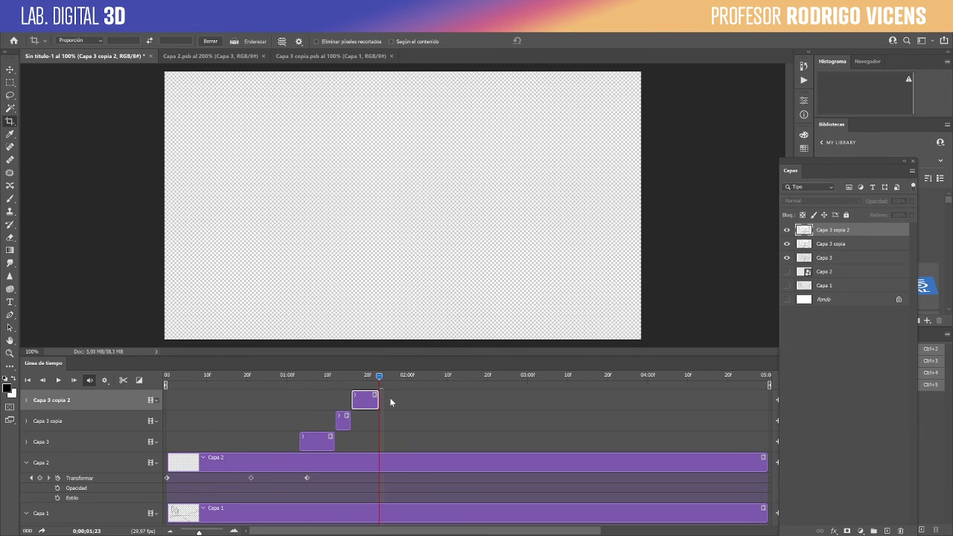
Step: Review the hair movement by playing and scrubbing across the three short character clips, ending at 0;00;01;17
mouse_move(370, 379)
mouse_down()
mouse_move(298, 378)
mouse_move(365, 379)
mouse_move(331, 388)
mouse_move(357, 391)
mouse_up()
key(space)
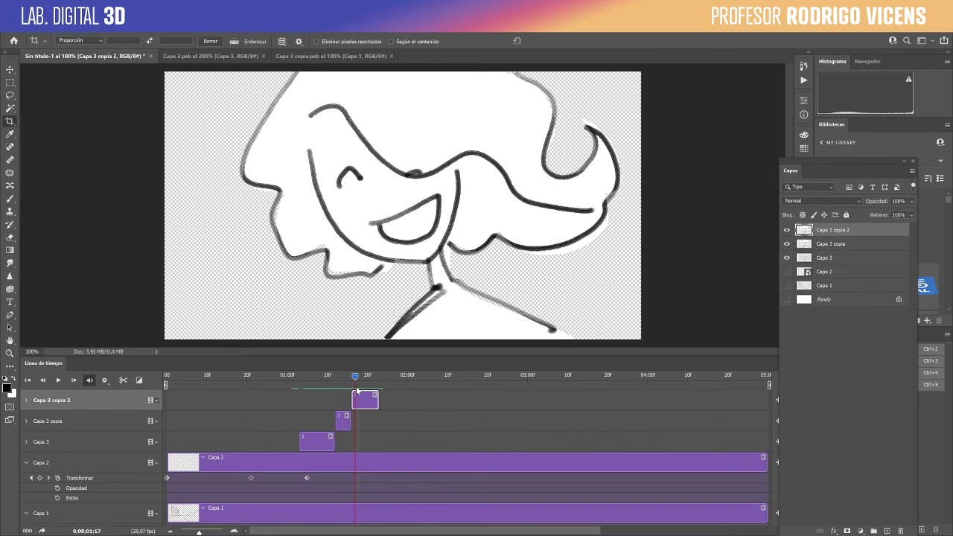
mouse_move(355, 382)
mouse_down()
mouse_move(318, 382)
mouse_move(386, 377)
mouse_up()
mouse_move(387, 377)
mouse_down()
mouse_move(328, 381)
mouse_move(360, 384)
mouse_move(341, 381)
mouse_up()
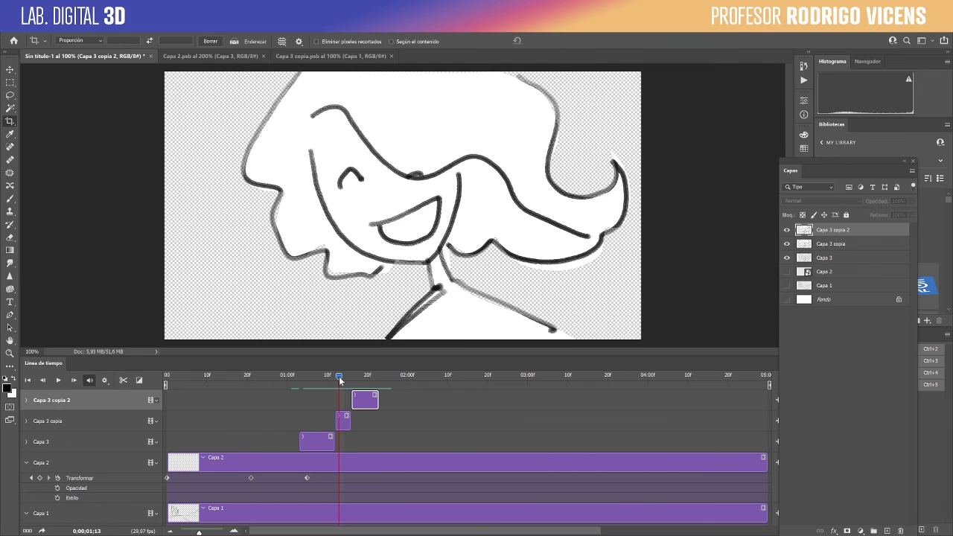
mouse_move(339, 376)
drag(339, 376, 359, 376)
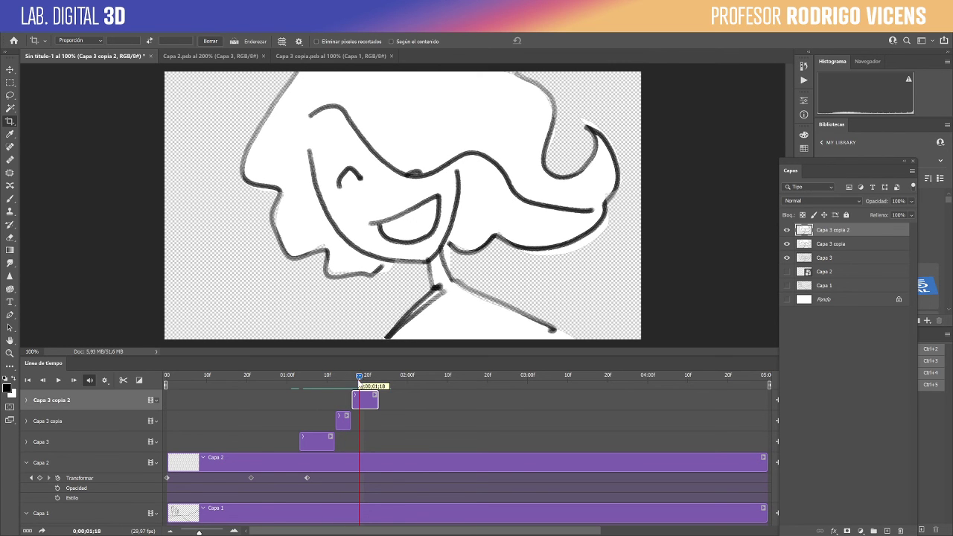
mouse_move(359, 379)
mouse_down()
mouse_move(324, 381)
mouse_move(355, 378)
mouse_up()
Step: Hide Capa 3 copia 2 and overlap both copy clips with Capa 3 to compare them at 0;00;01;07, and restore the clip positions and layer visibility
click(786, 230)
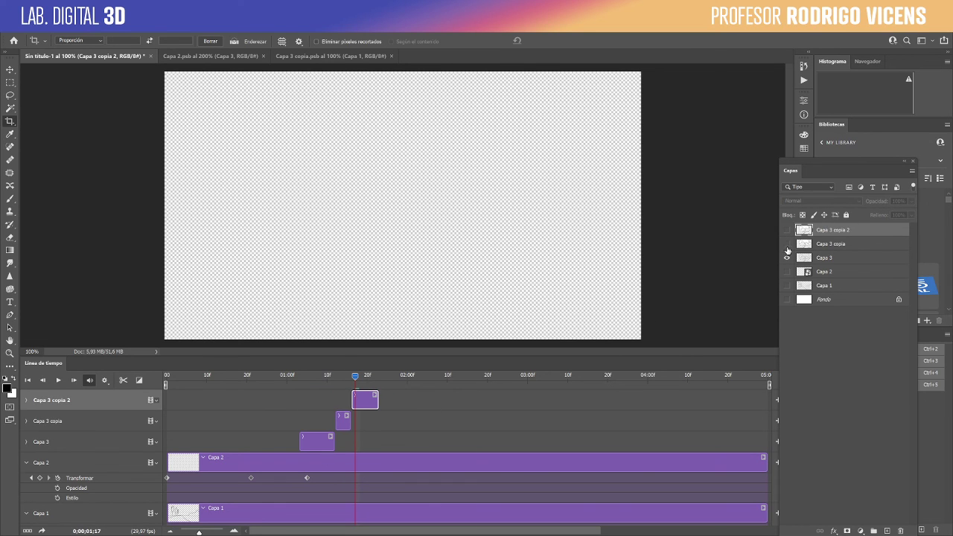
click(787, 258)
click(787, 243)
drag(341, 420, 313, 419)
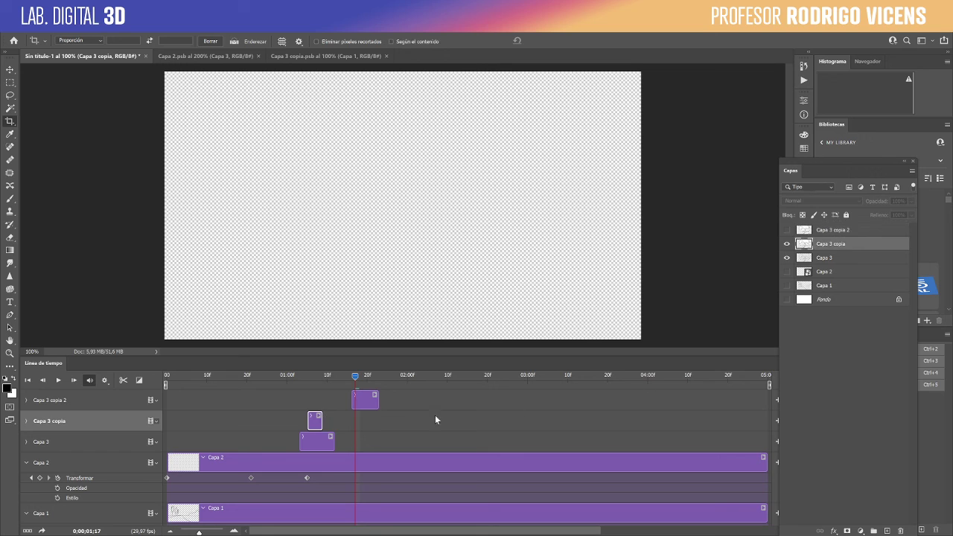
drag(368, 407, 313, 402)
click(312, 377)
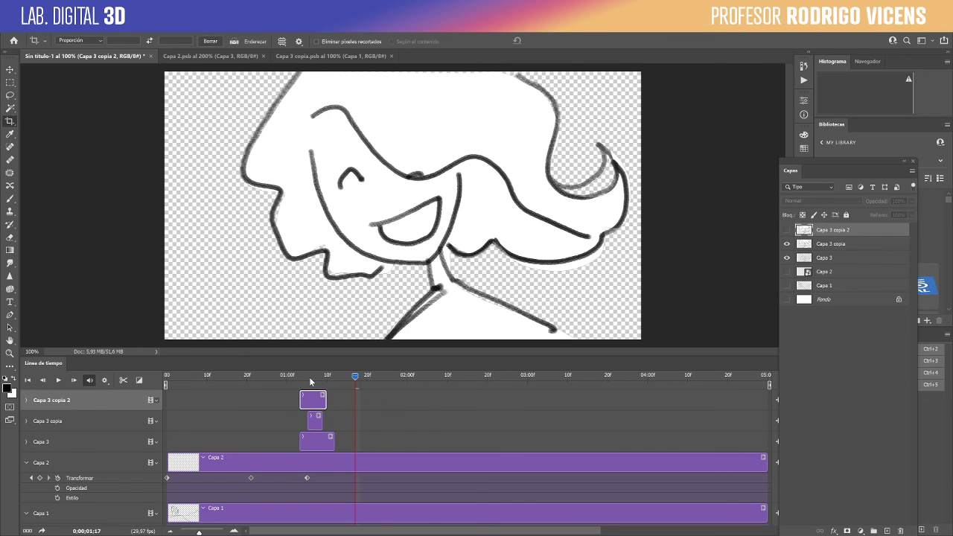
click(314, 378)
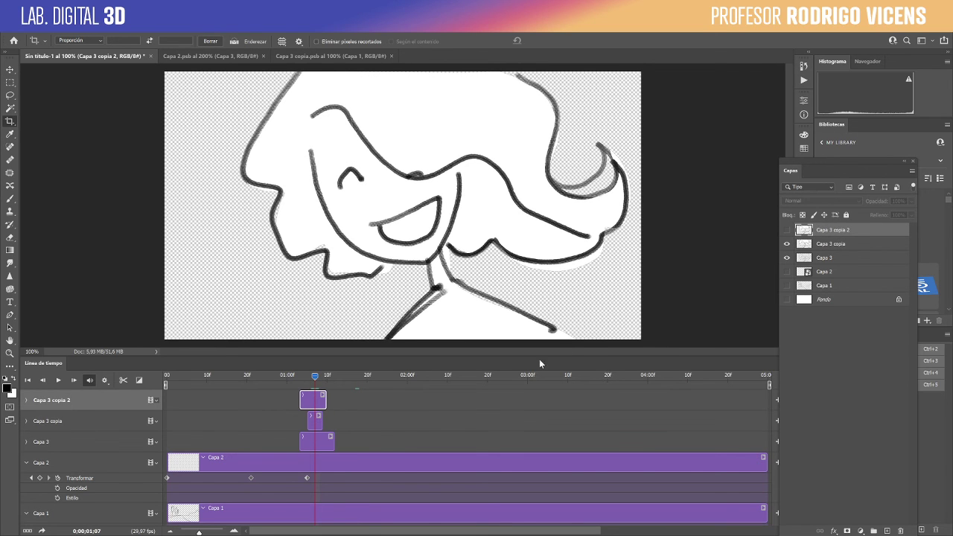
drag(318, 405, 361, 402)
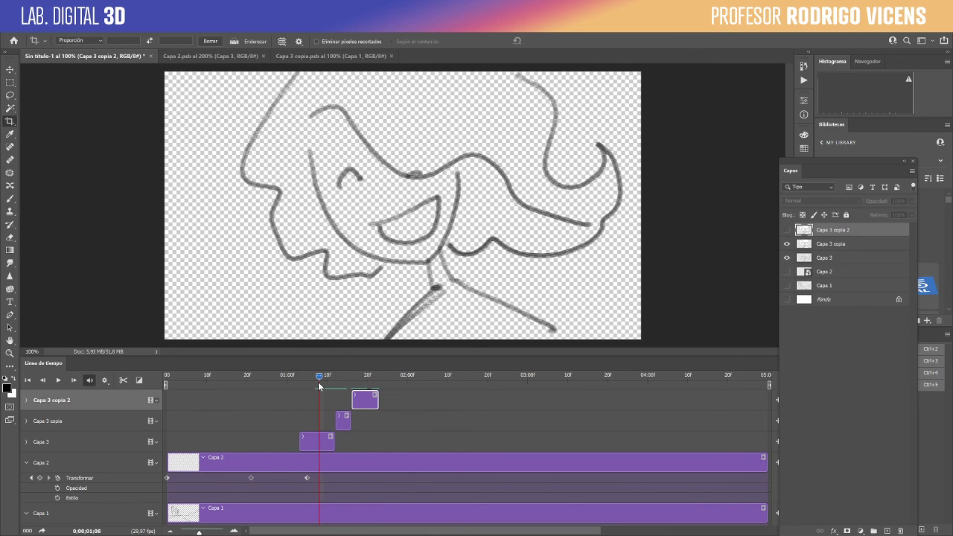
click(787, 230)
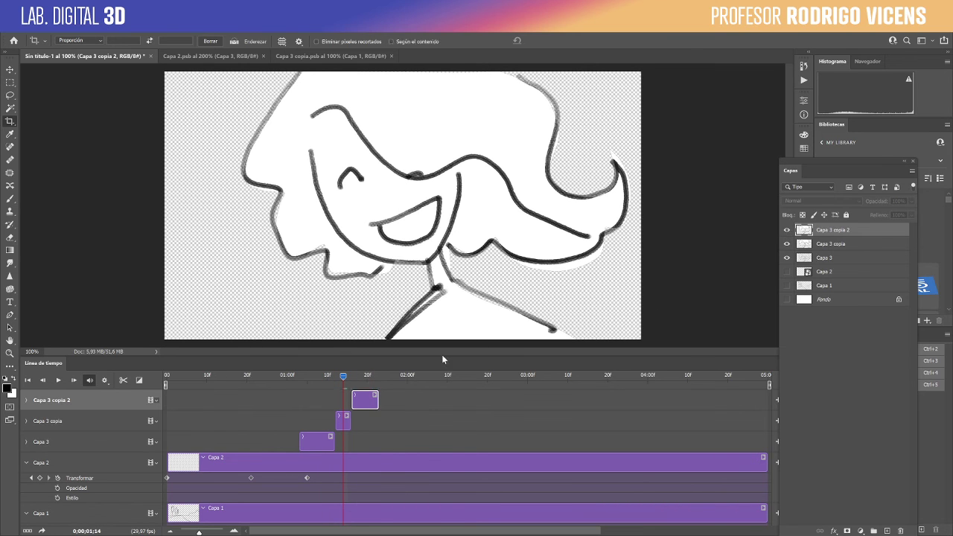